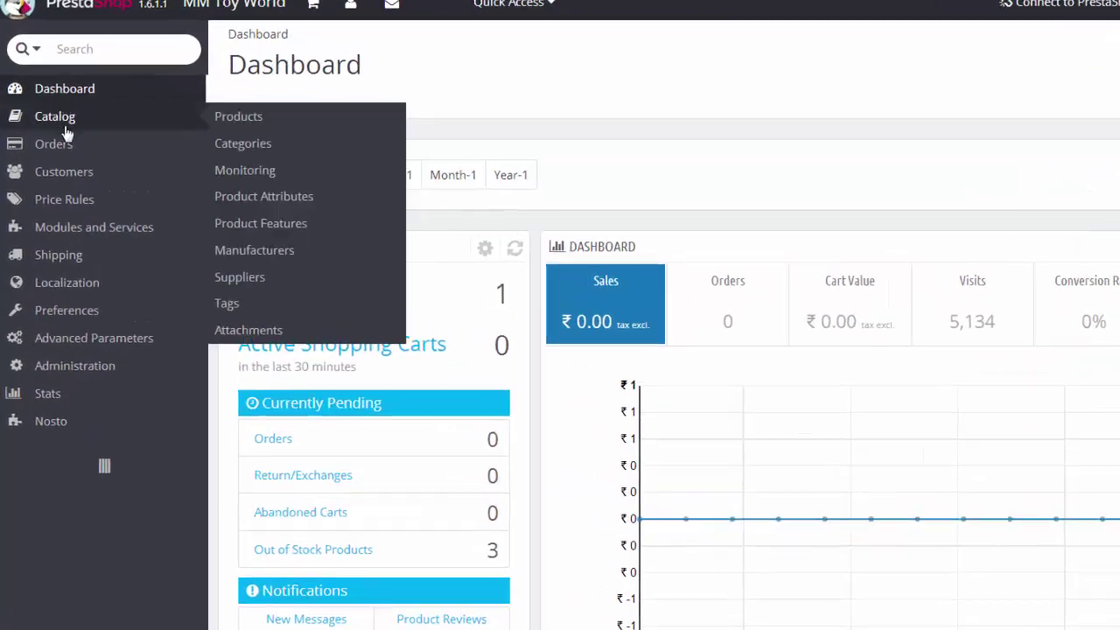
- Open the shipping carriers list and start creating a new custom carrier
mouse_move(65, 257)
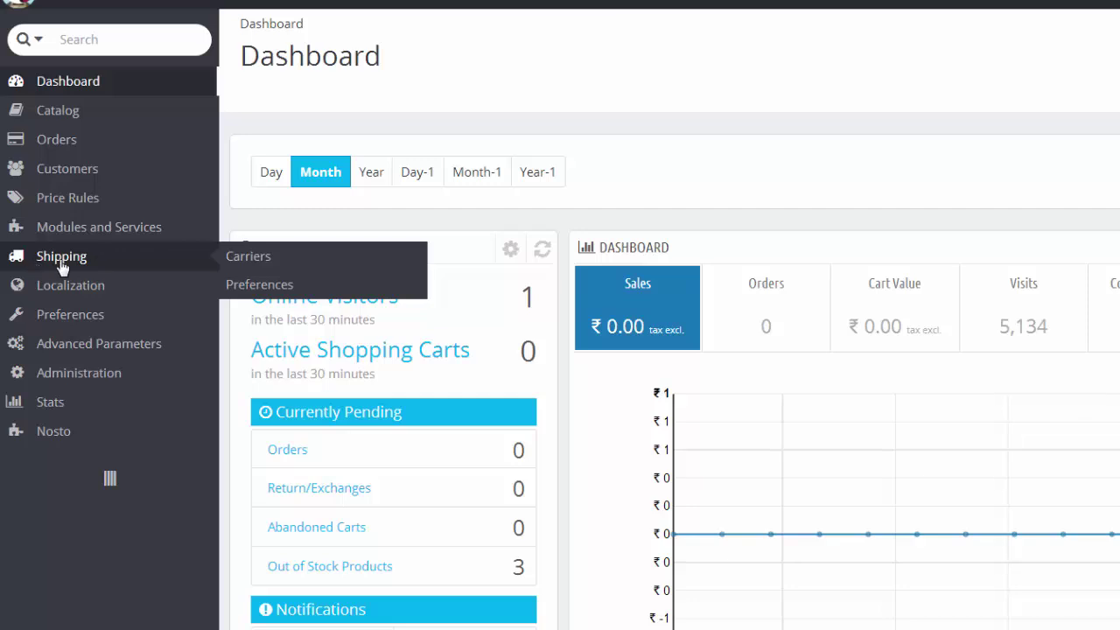
click(240, 256)
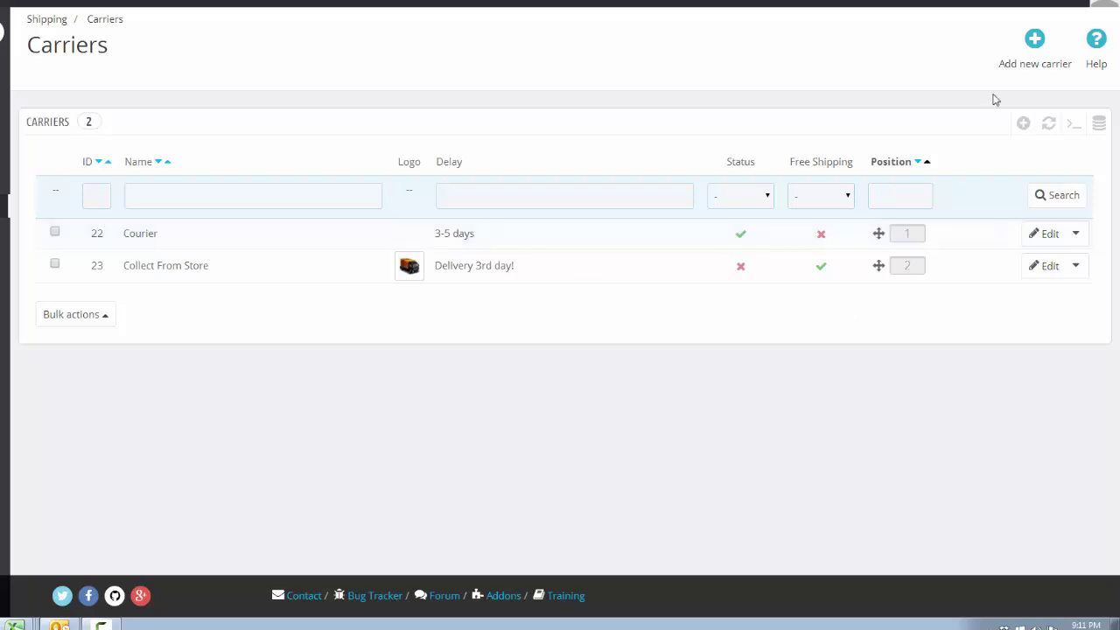
click(1035, 41)
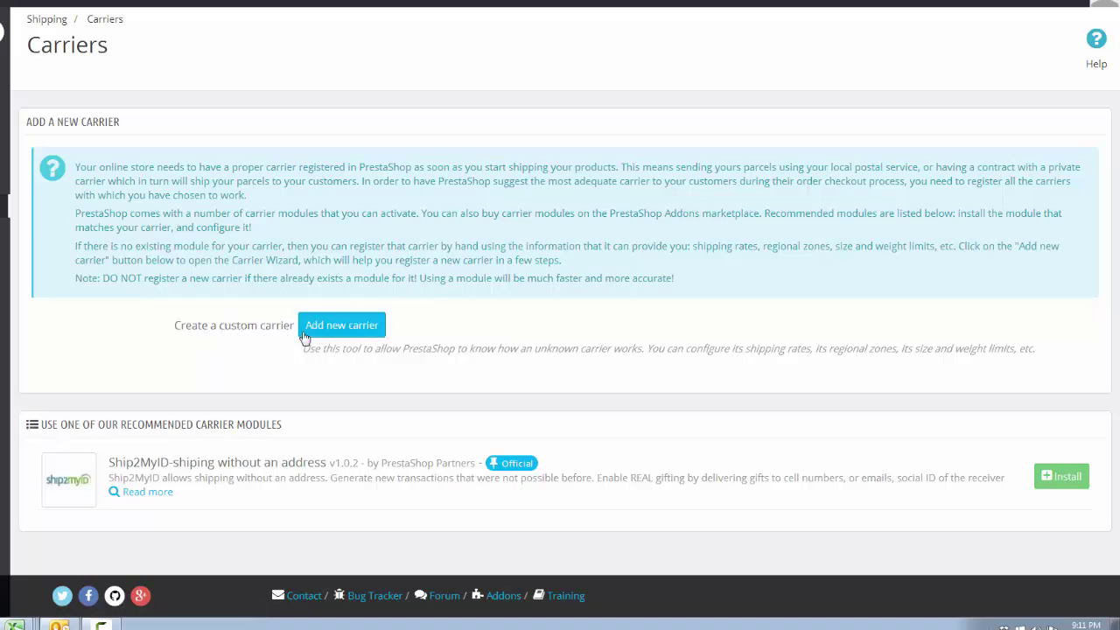
click(368, 329)
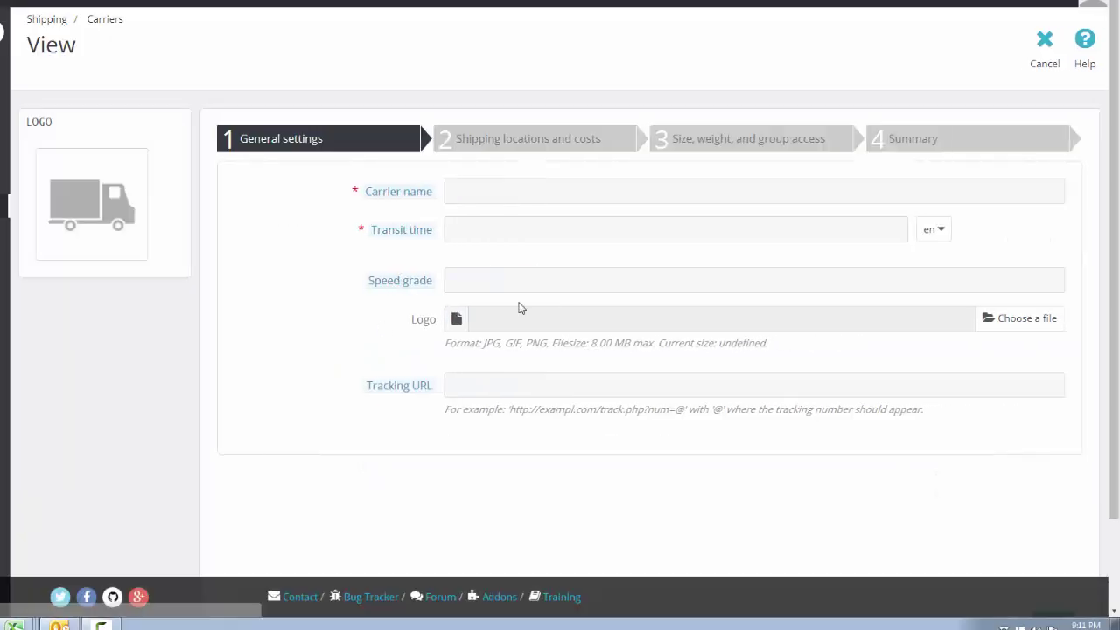
- Name the carrier "Courier 1" and set its transit time to "2-3 Days"
click(508, 189)
scroll(655, 178, down, 1)
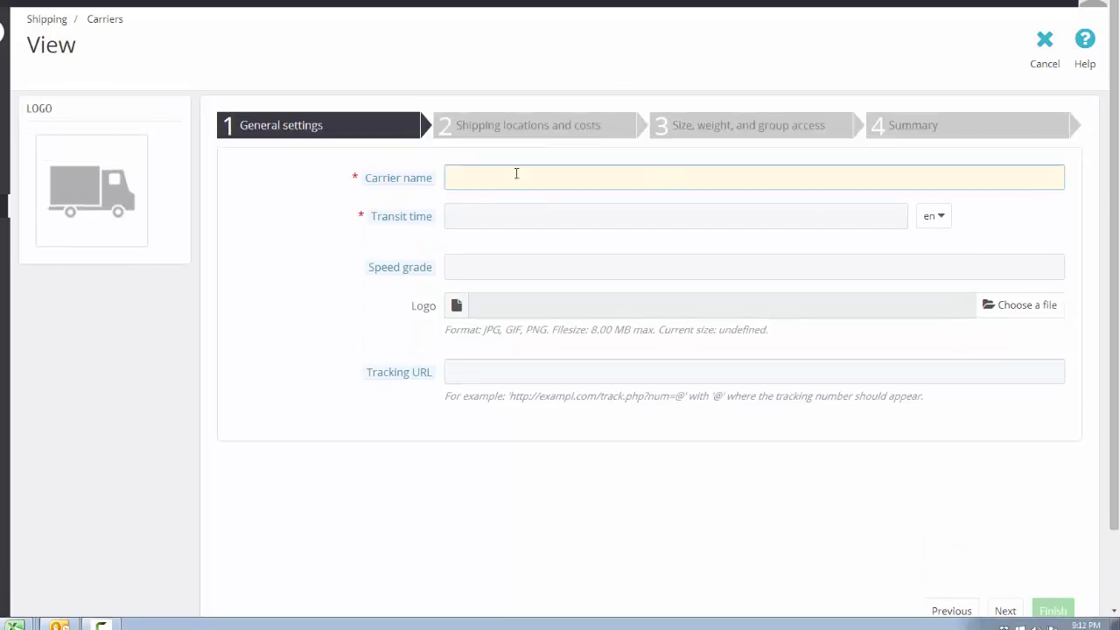
text(Courier)
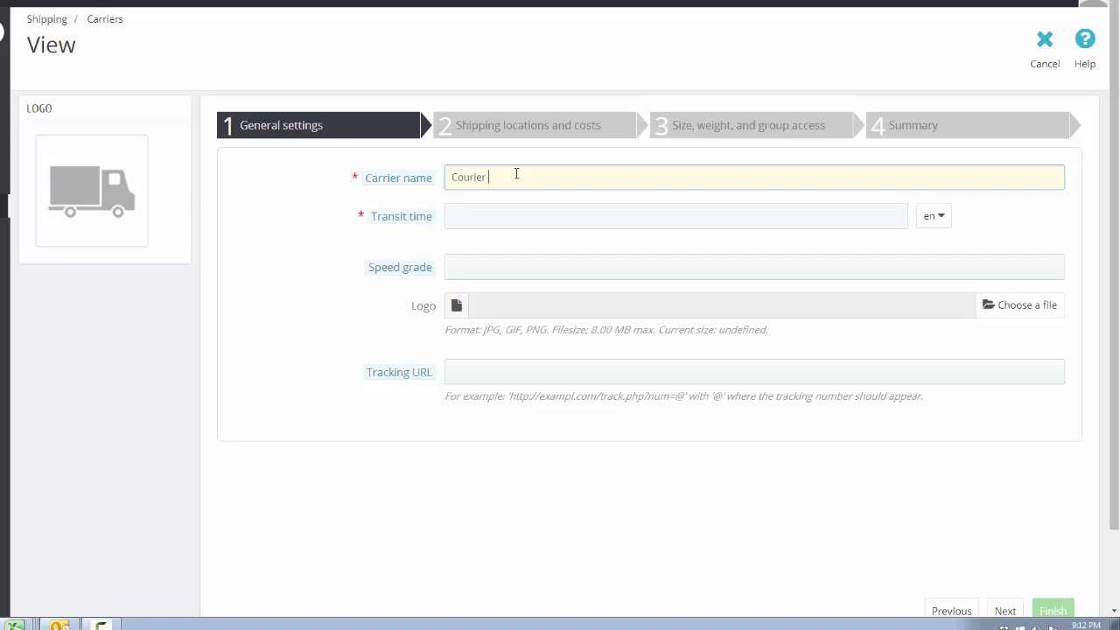
text( 1)
key(Tab)
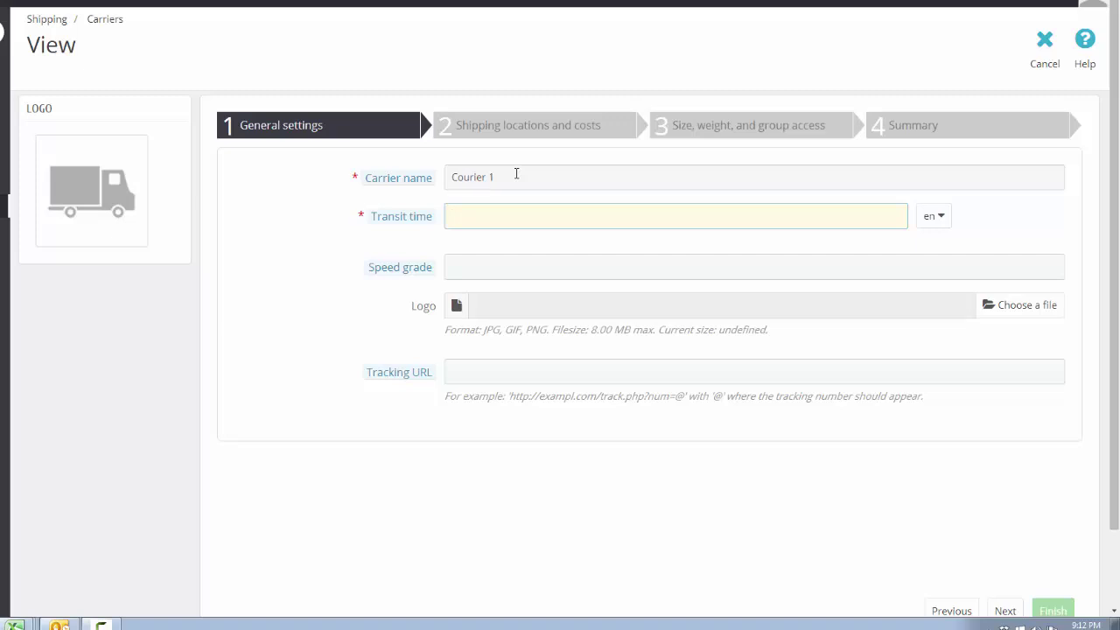
text(2-3 Days)
key(Tab)
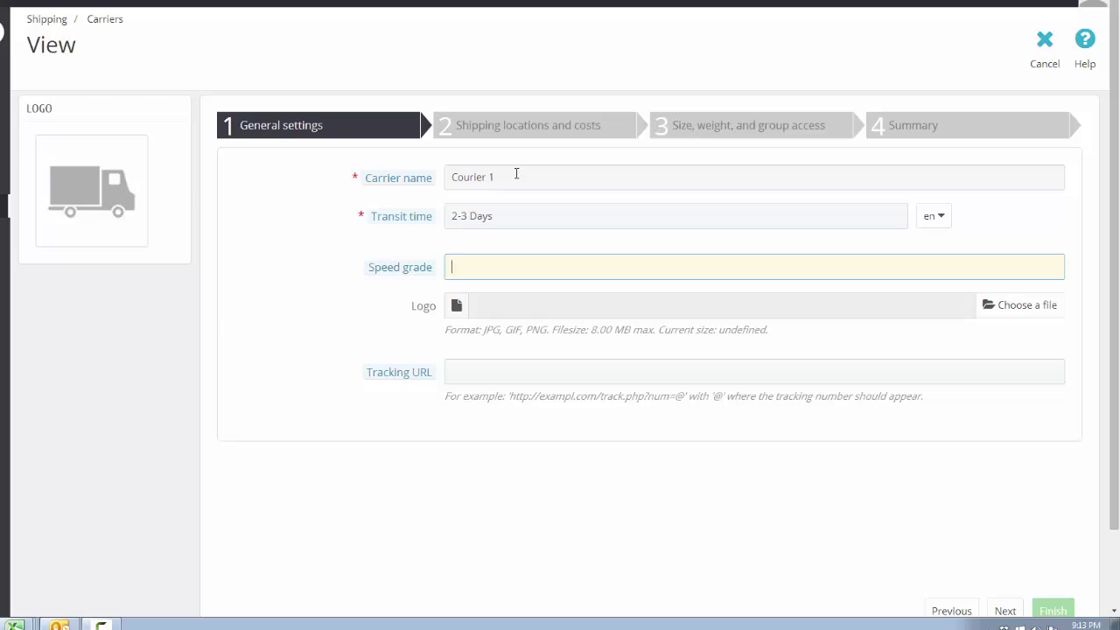
- Enter A as the speed grade, leave the logo and tracking URL empty, and try to proceed to the shipping locations and costs
text(A)
click(1034, 316)
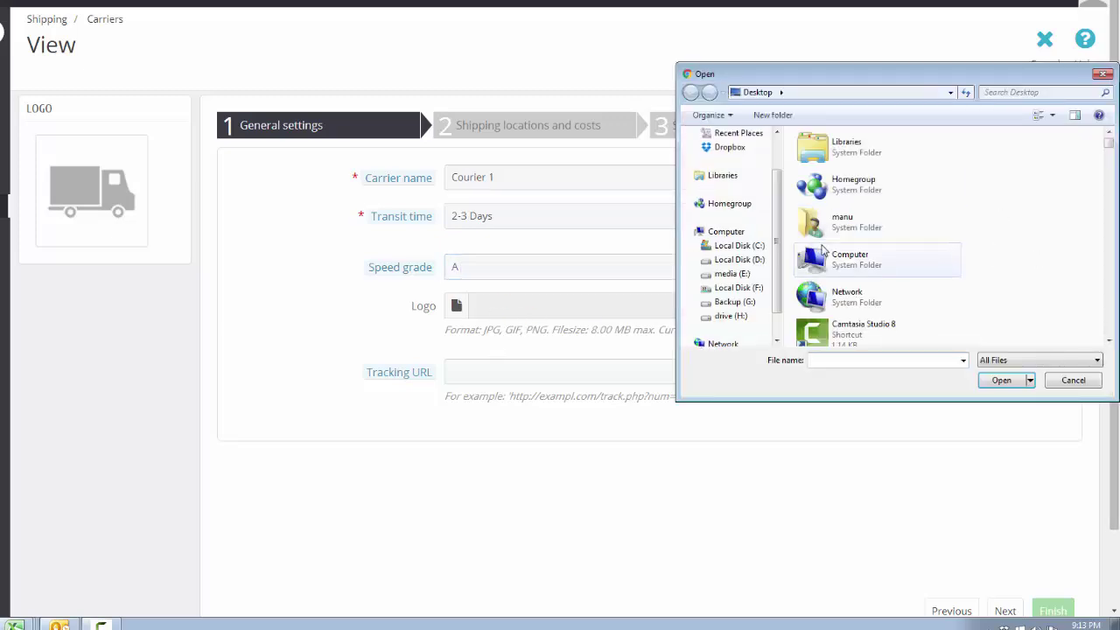
click(1085, 385)
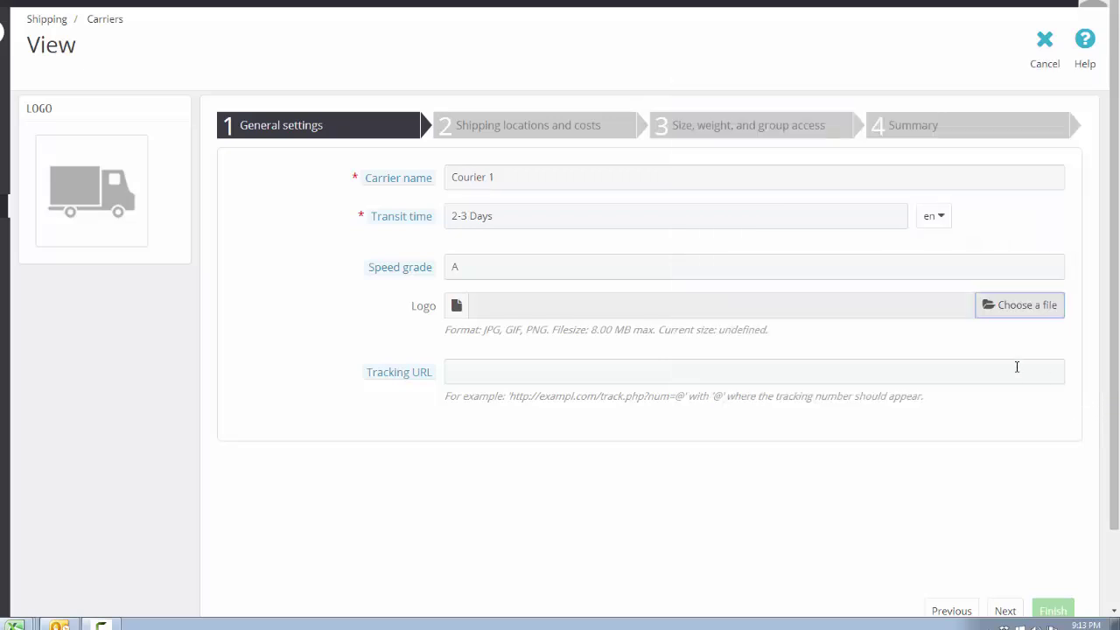
click(637, 361)
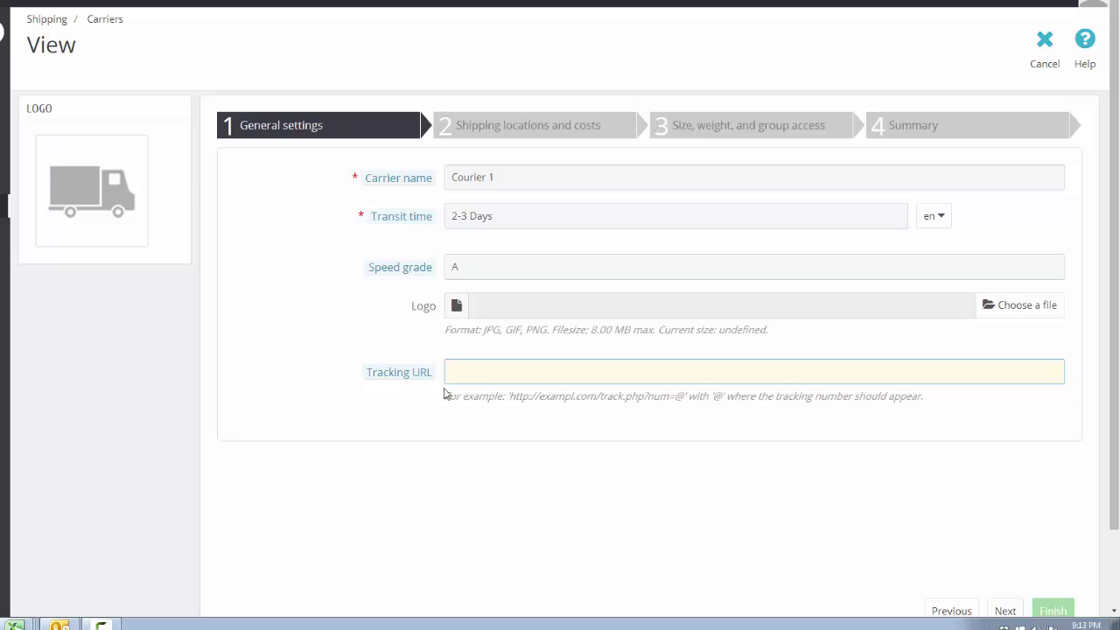
double_click(469, 177)
scroll(648, 350, down, 2)
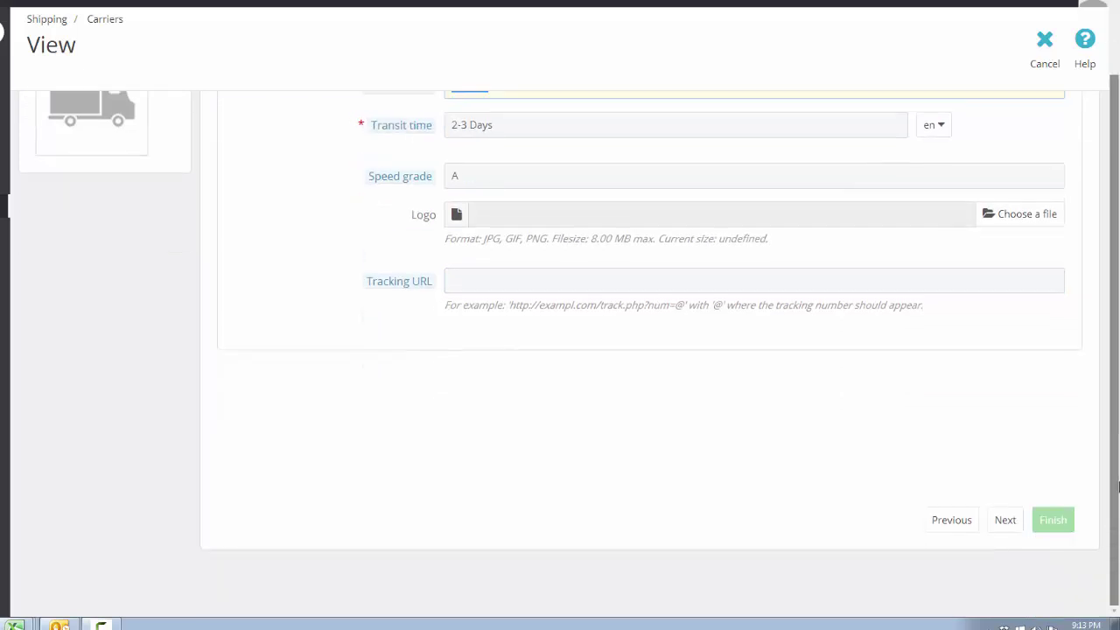
click(1006, 523)
- Set the speed grade to 1 and proceed to the shipping locations and costs
click(508, 330)
click(482, 277)
key(ctrl+a)
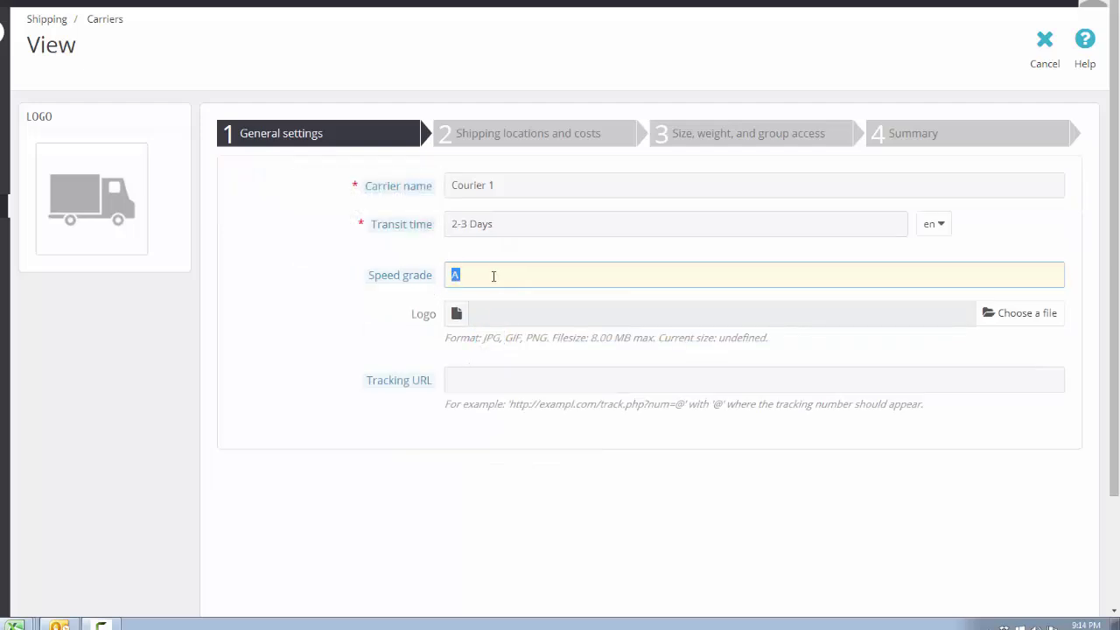
text(1)
click(800, 456)
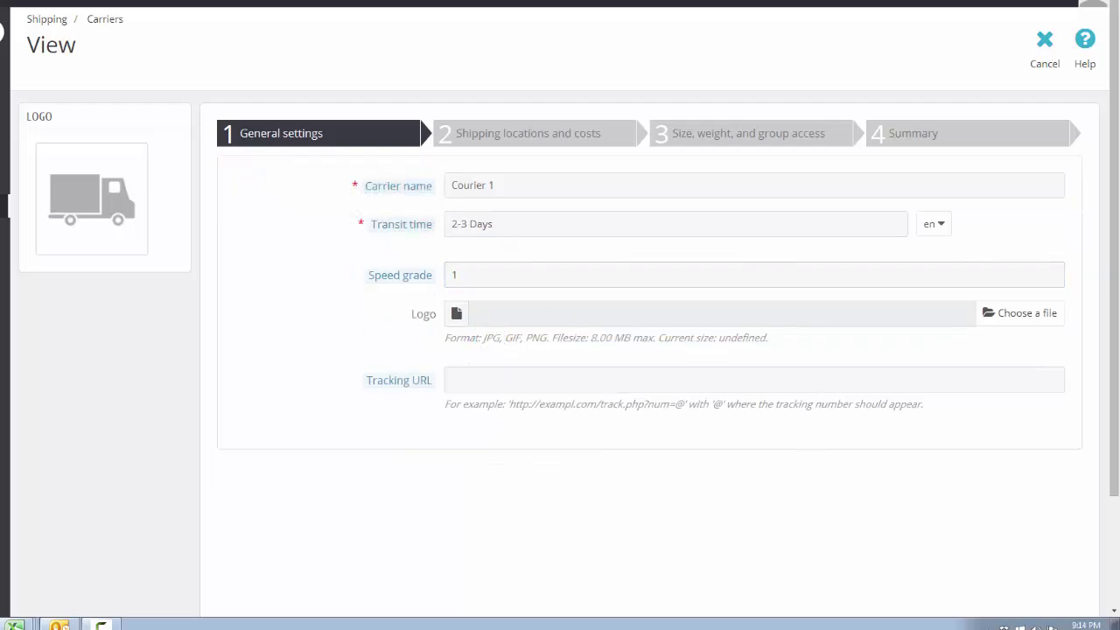
scroll(1115, 496, down, 2)
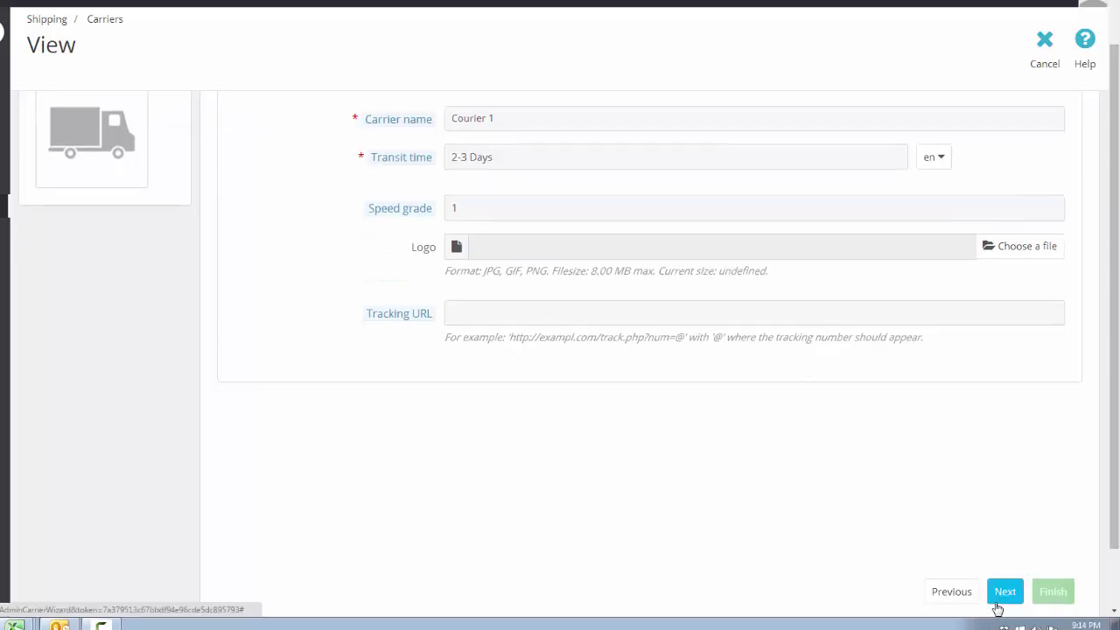
click(999, 600)
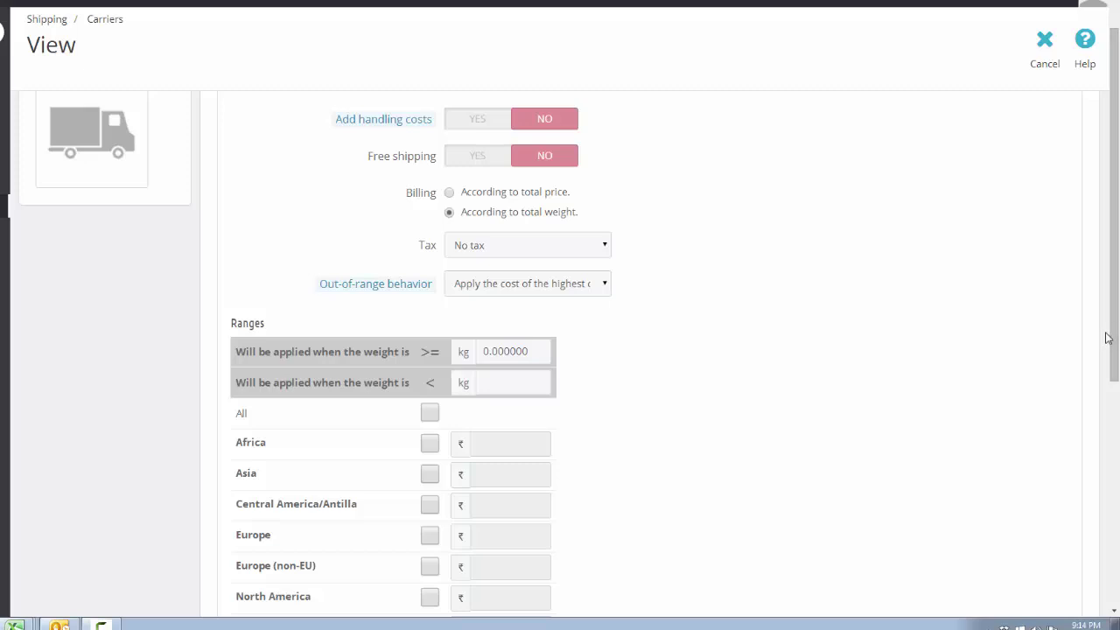
- Enable adding handling costs for the carrier
scroll(1109, 336, up, 1)
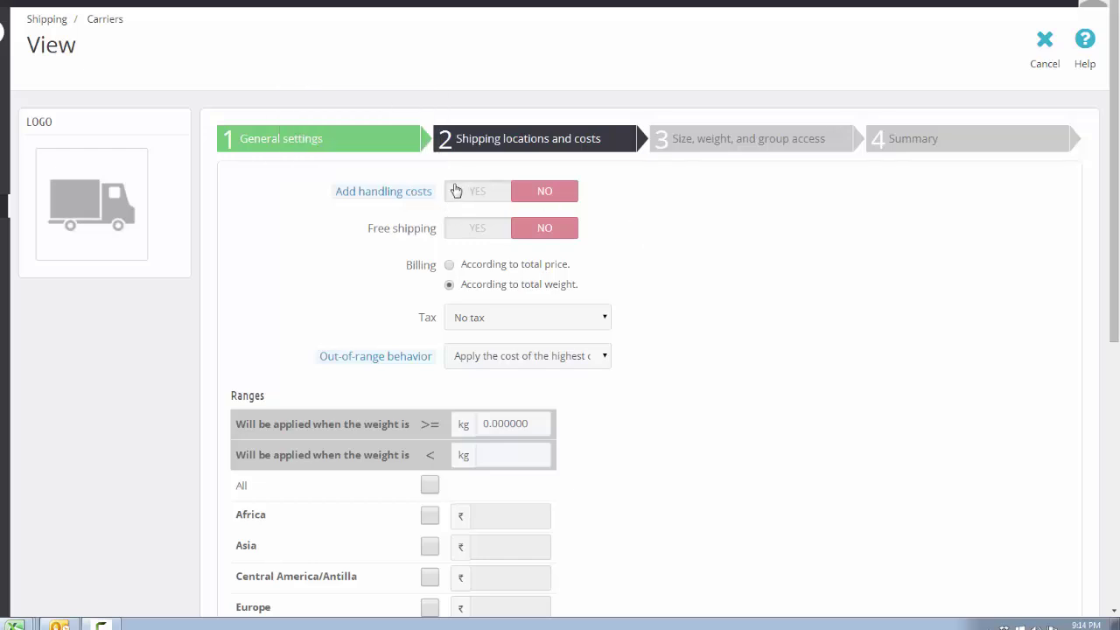
mouse_move(412, 192)
click(469, 200)
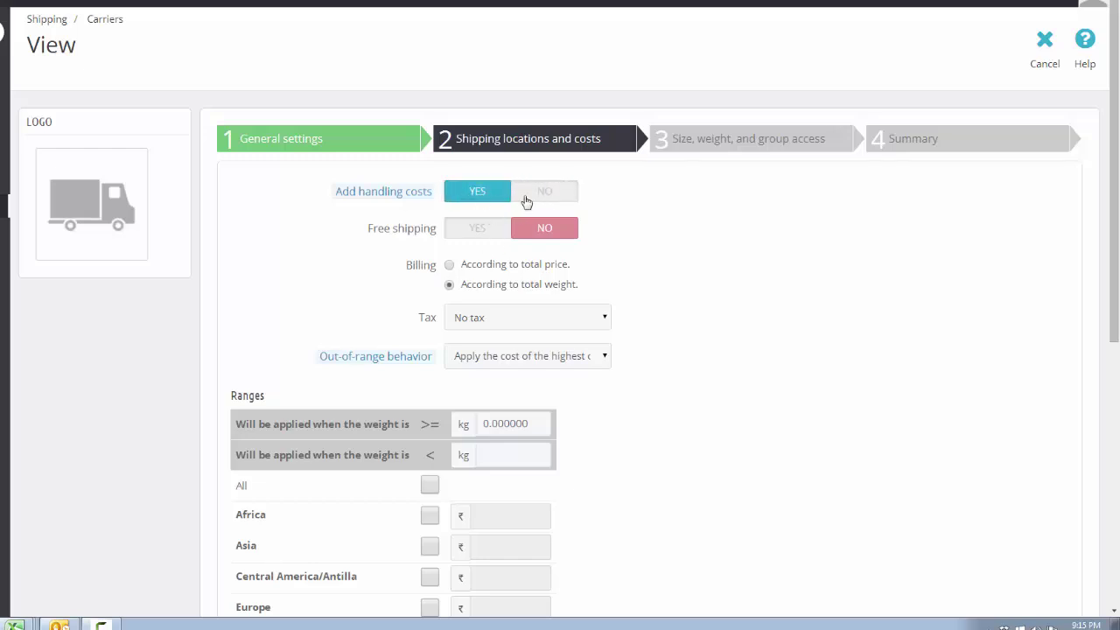
drag(512, 190, 548, 190)
click(316, 473)
- Enable free shipping to check how it affects the ranges table, and disable it again
click(464, 238)
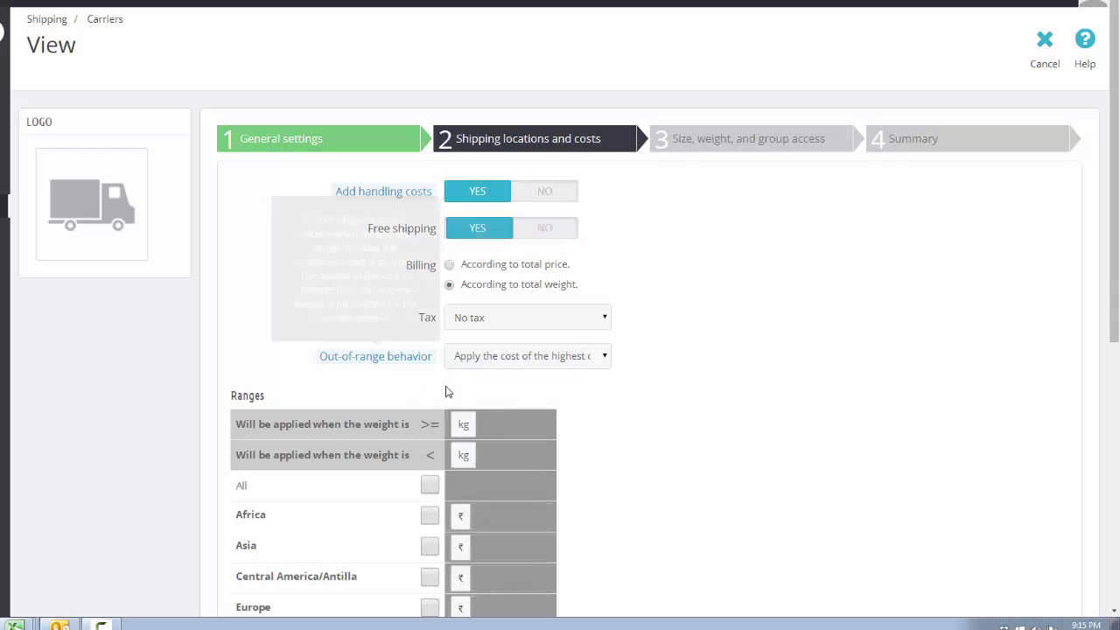
scroll(516, 262, down, 4)
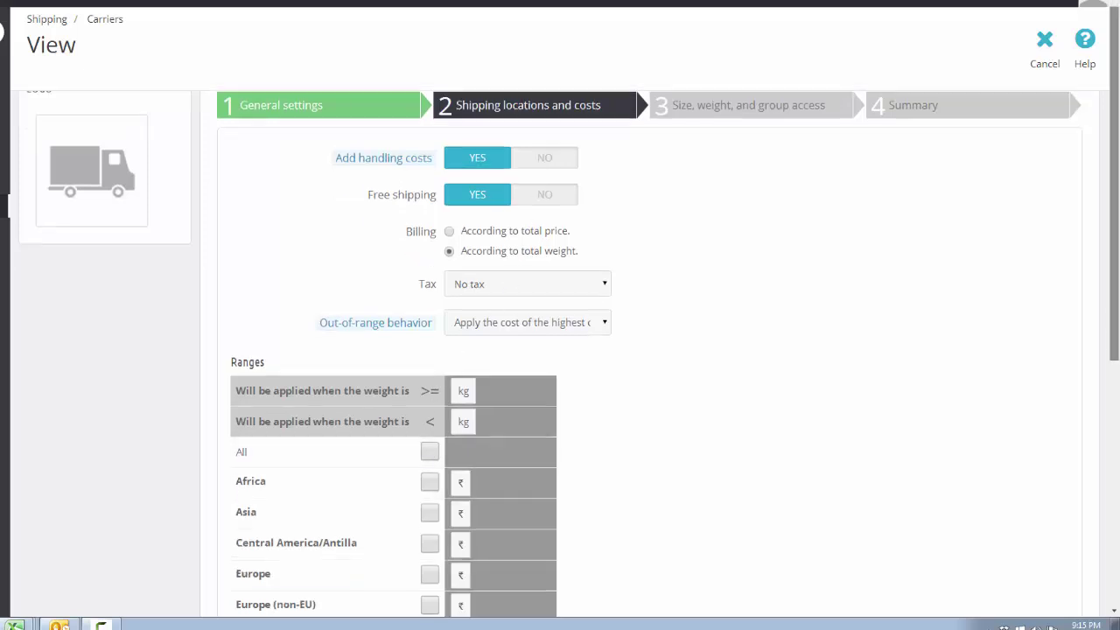
scroll(525, 271, up, 2)
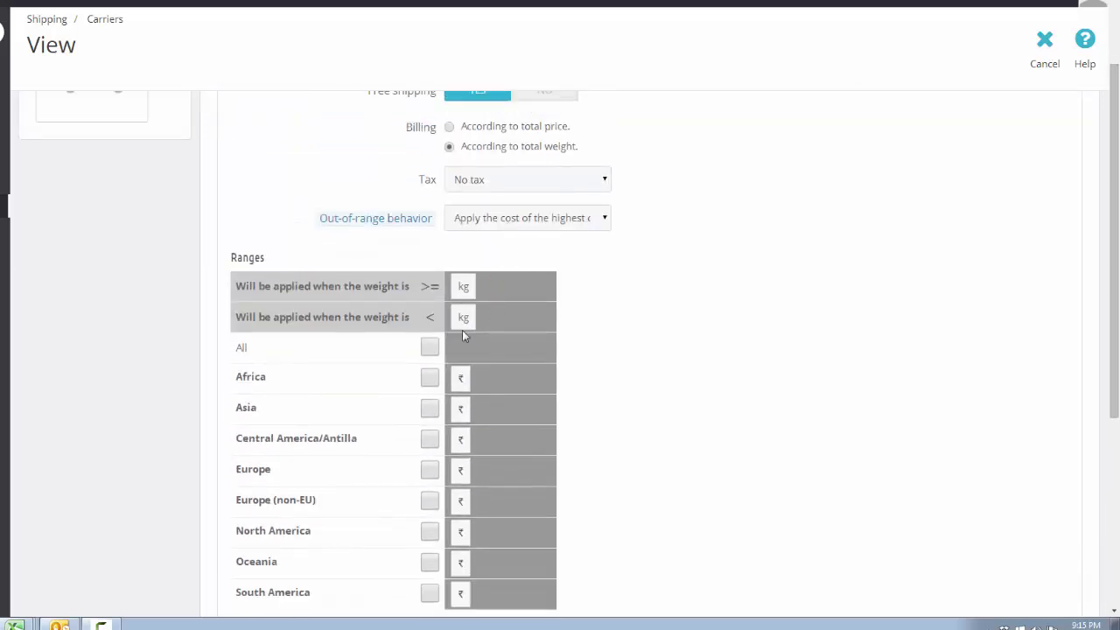
click(544, 90)
scroll(490, 175, up, 2)
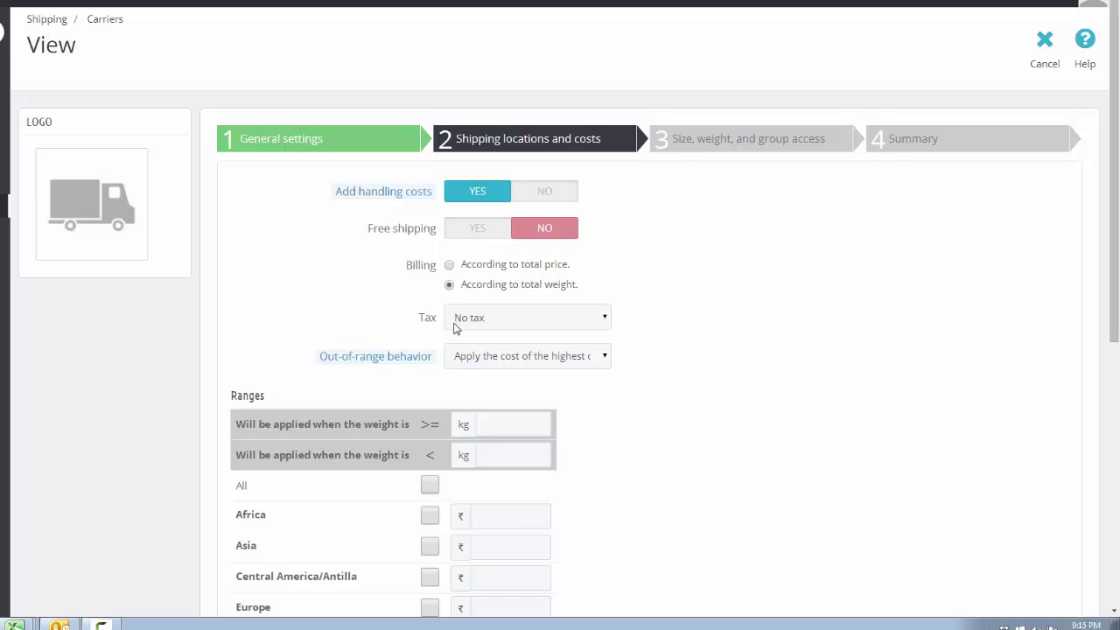
- Review the two billing options and the available tax rates, keeping the tax at No tax
drag(623, 285, 444, 292)
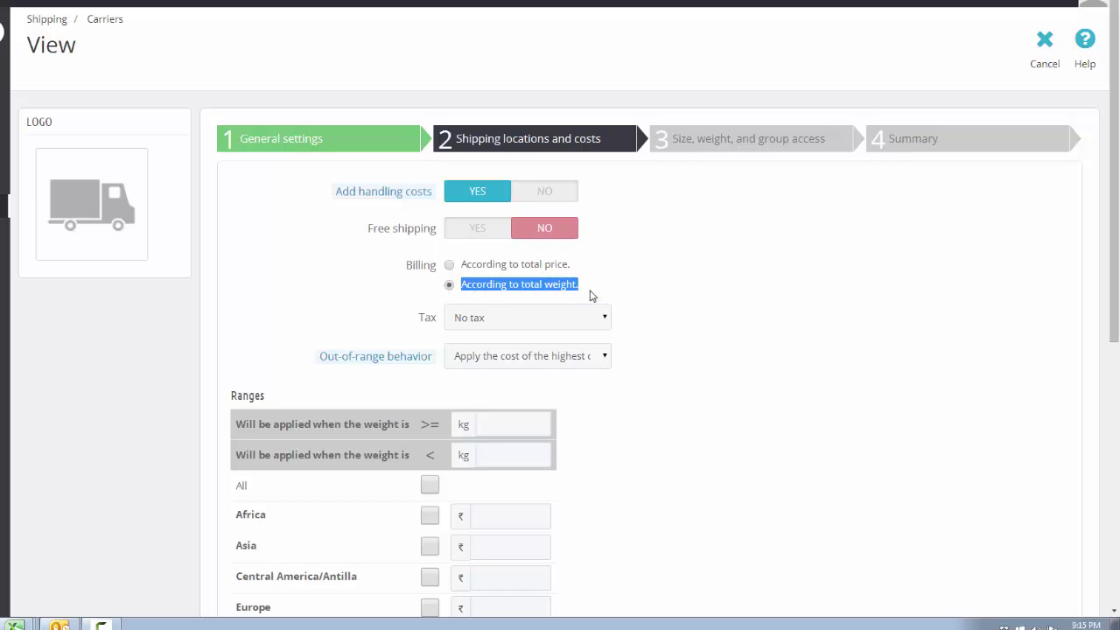
drag(579, 268, 476, 266)
click(639, 296)
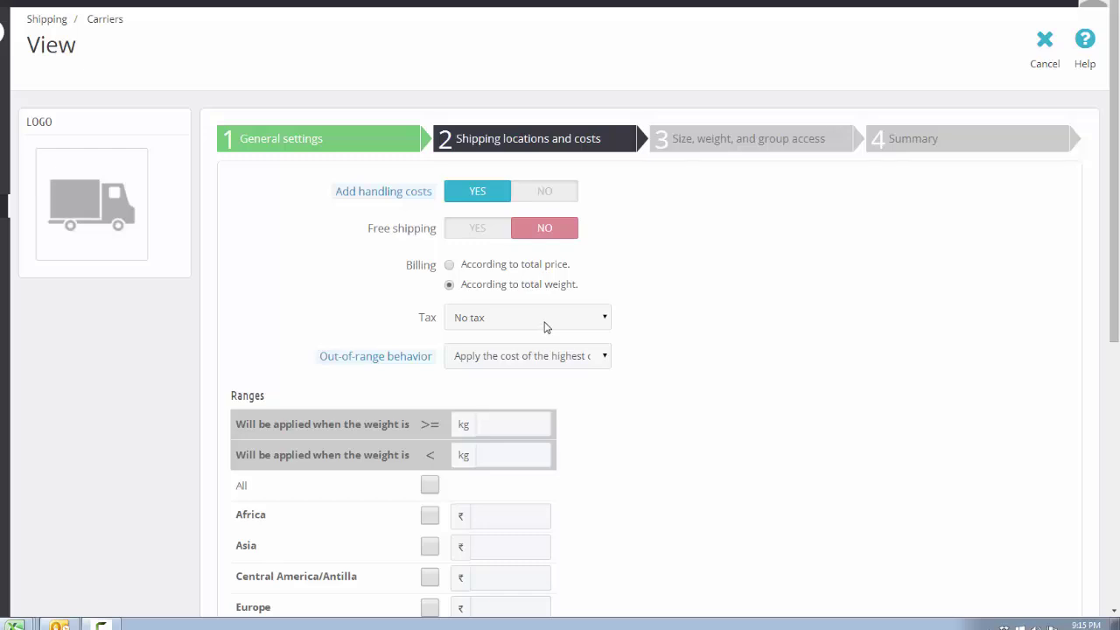
scroll(1112, 297, down, 1)
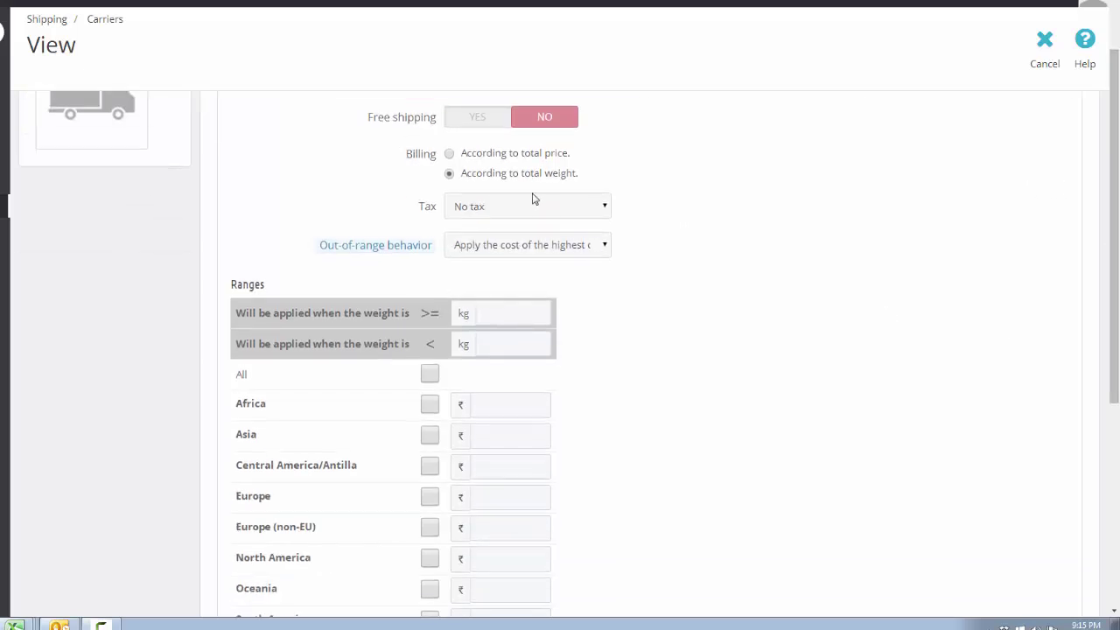
click(577, 209)
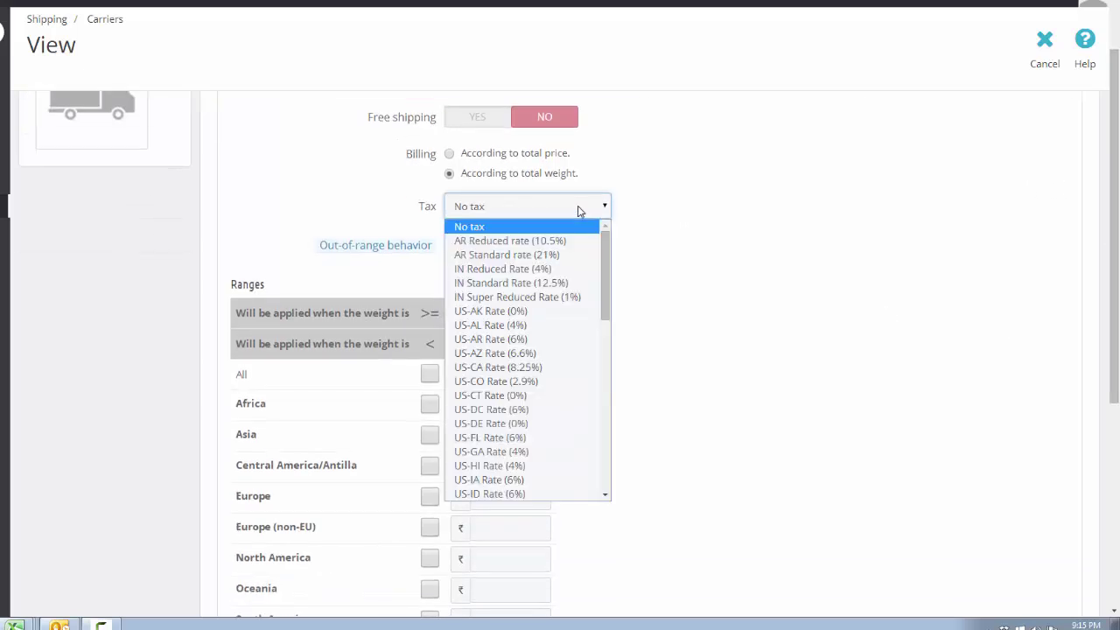
click(624, 220)
click(585, 210)
click(577, 220)
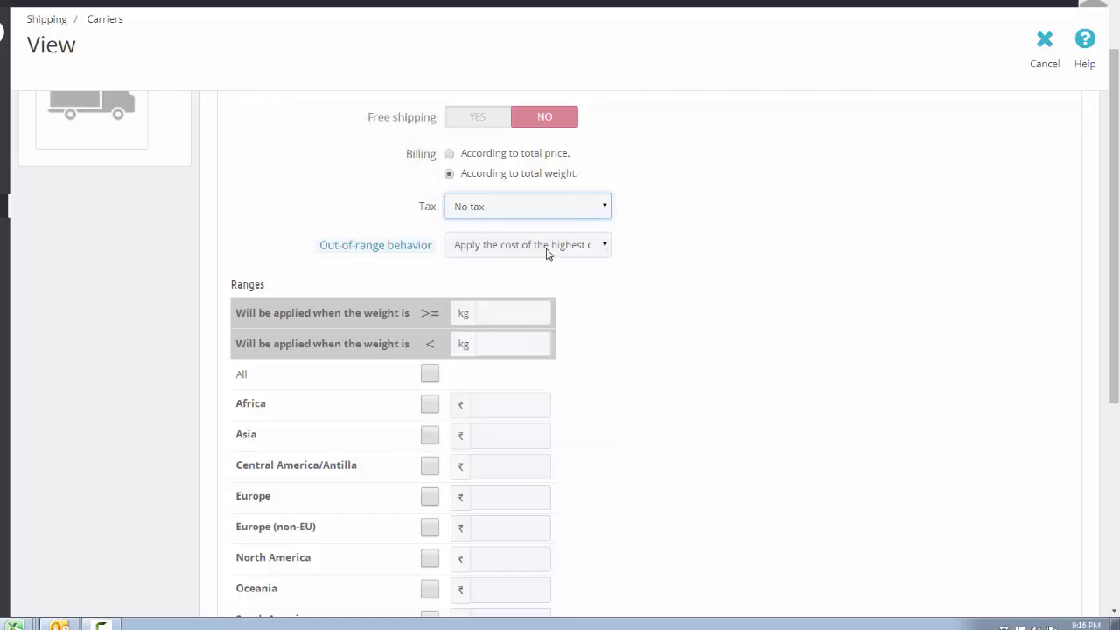
- Set the out-of-range behavior to "Apply the cost of the highest defined range"
scroll(439, 240, down, 1)
drag(439, 239, 303, 232)
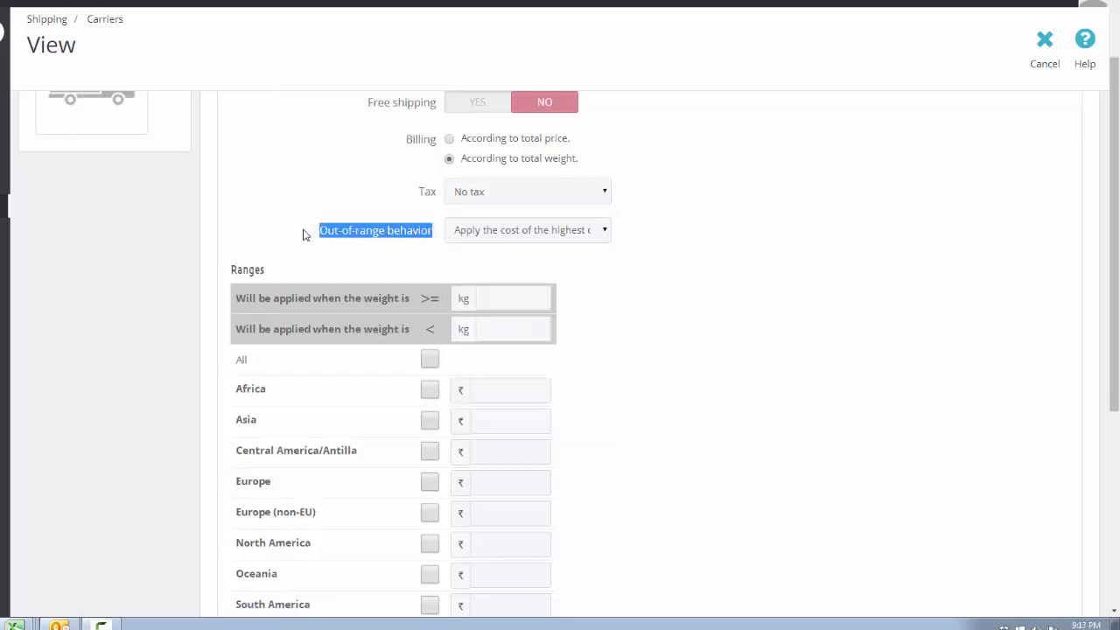
click(603, 235)
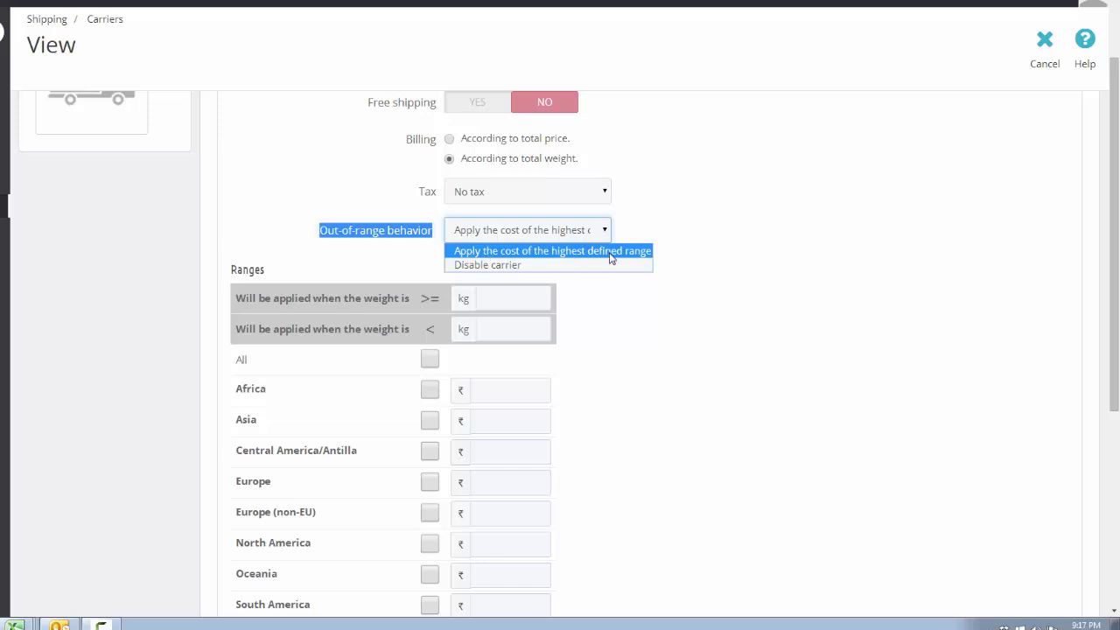
click(565, 257)
click(513, 302)
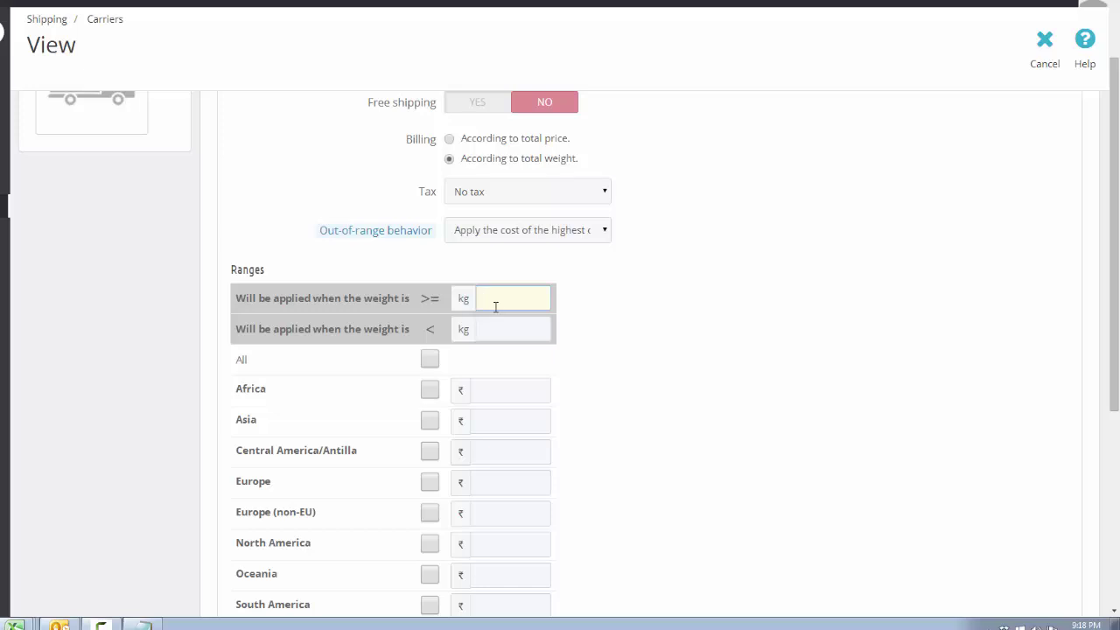
click(556, 231)
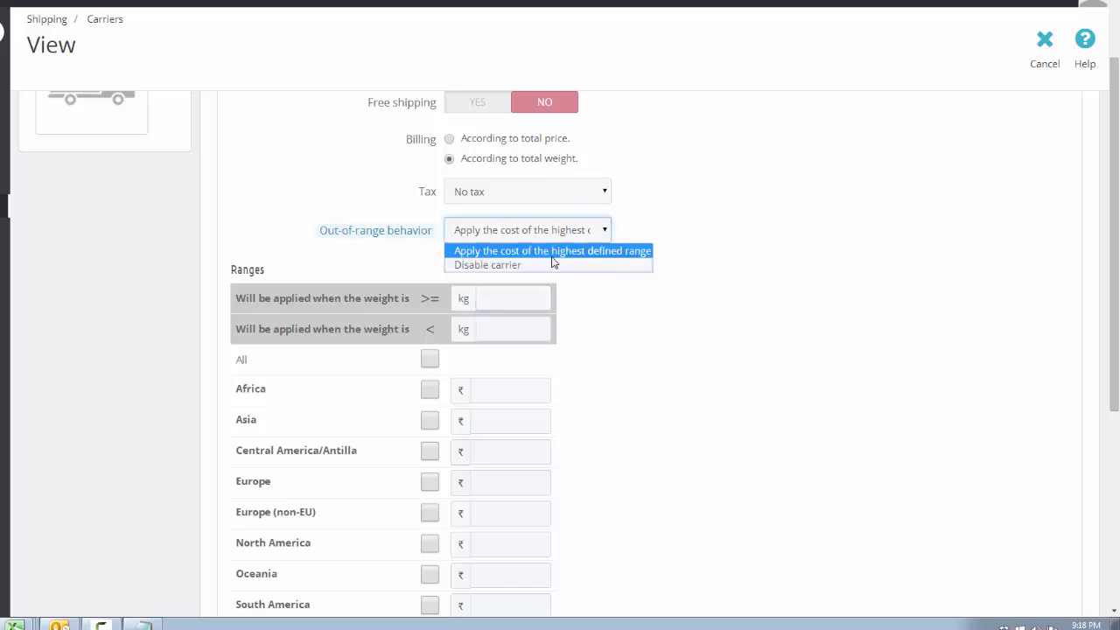
click(594, 251)
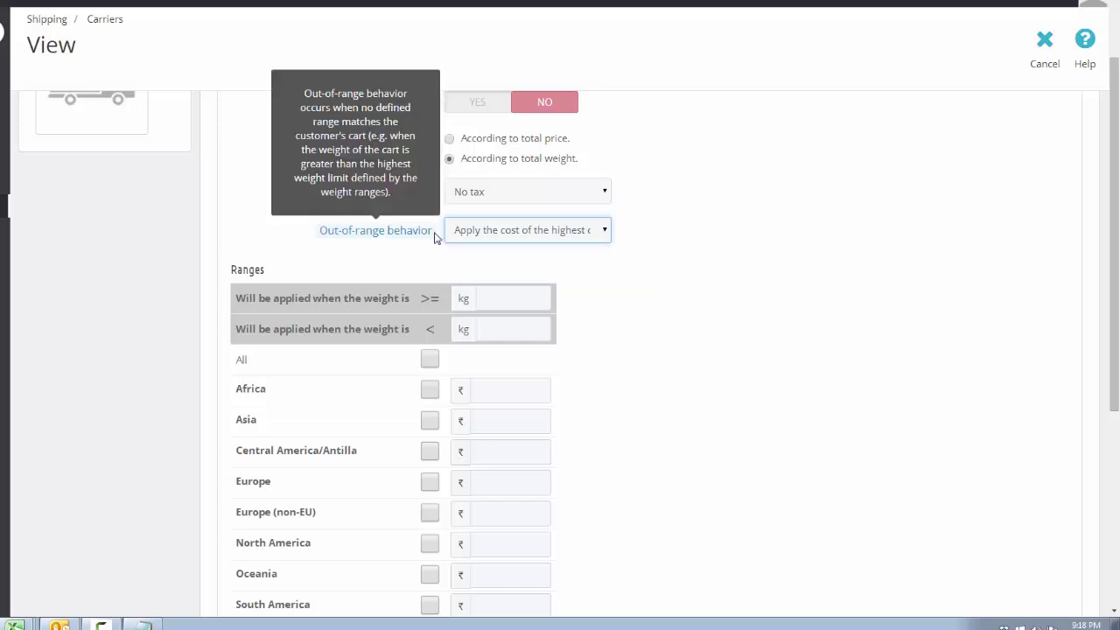
drag(433, 230, 320, 232)
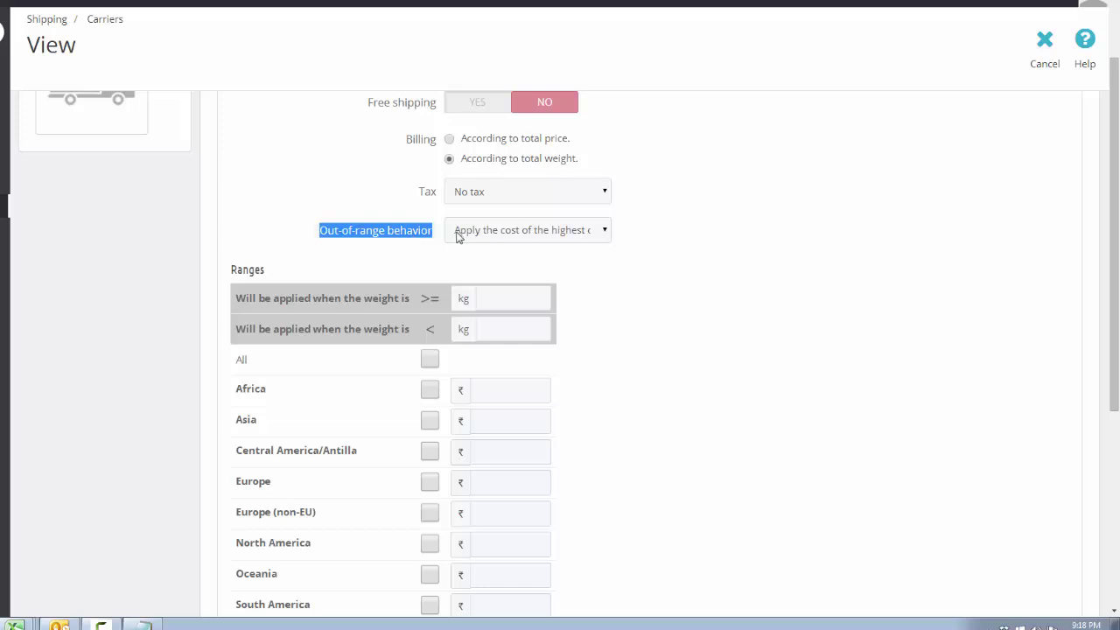
drag(440, 240, 315, 237)
scroll(1116, 280, up, 3)
scroll(1118, 297, down, 1)
scroll(1118, 297, down, 1)
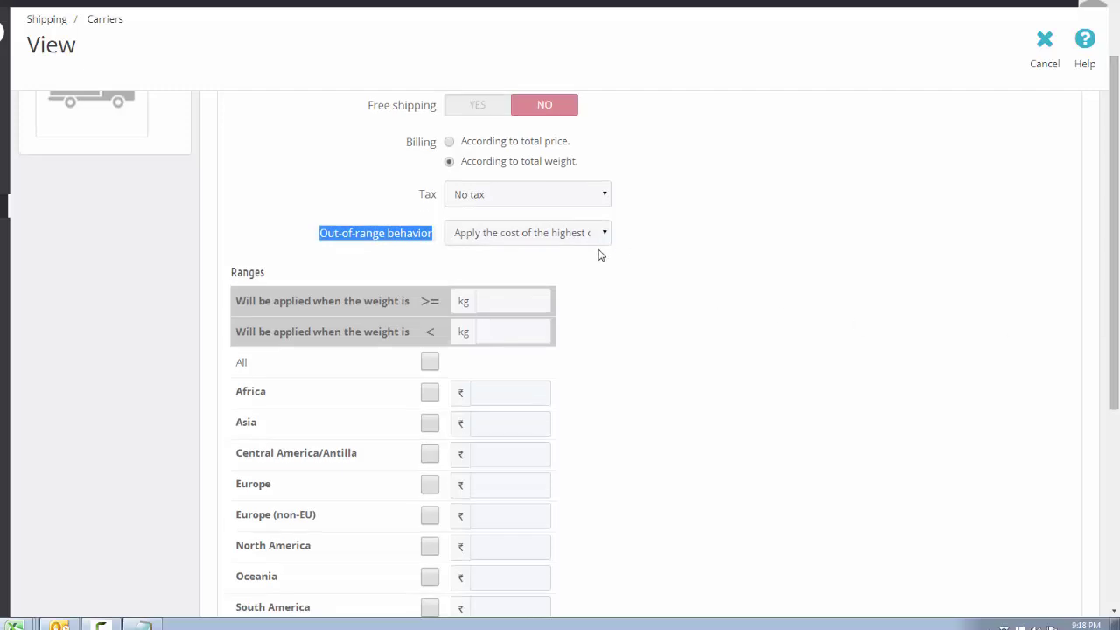
- Set the first weight range to apply from 0.00 kg up to .500 kg
click(621, 302)
click(489, 301)
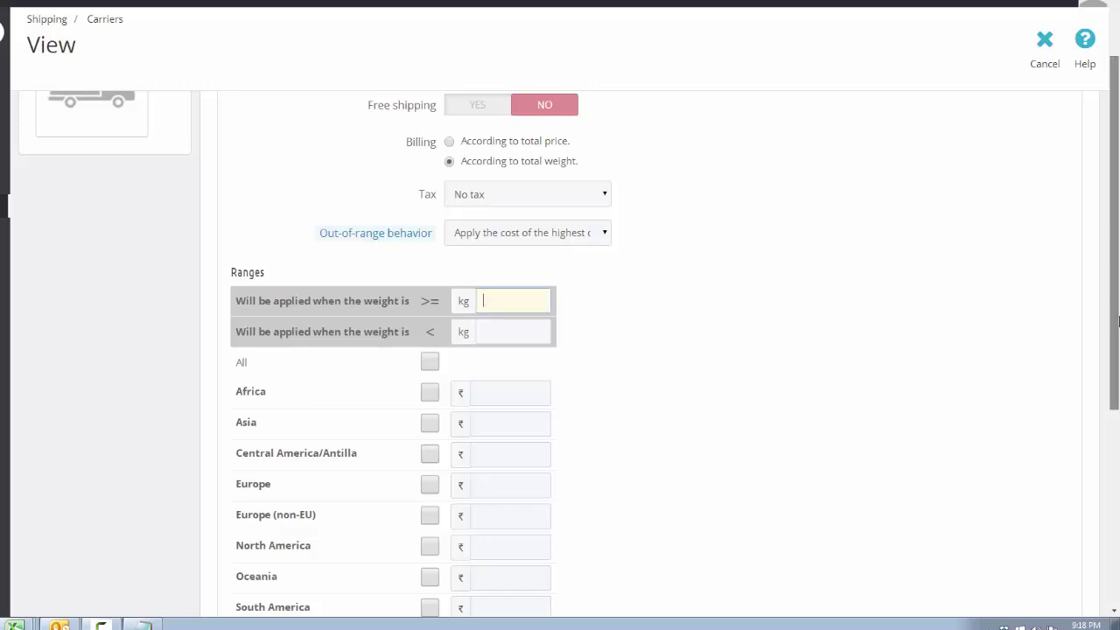
drag(1114, 280, 1047, 289)
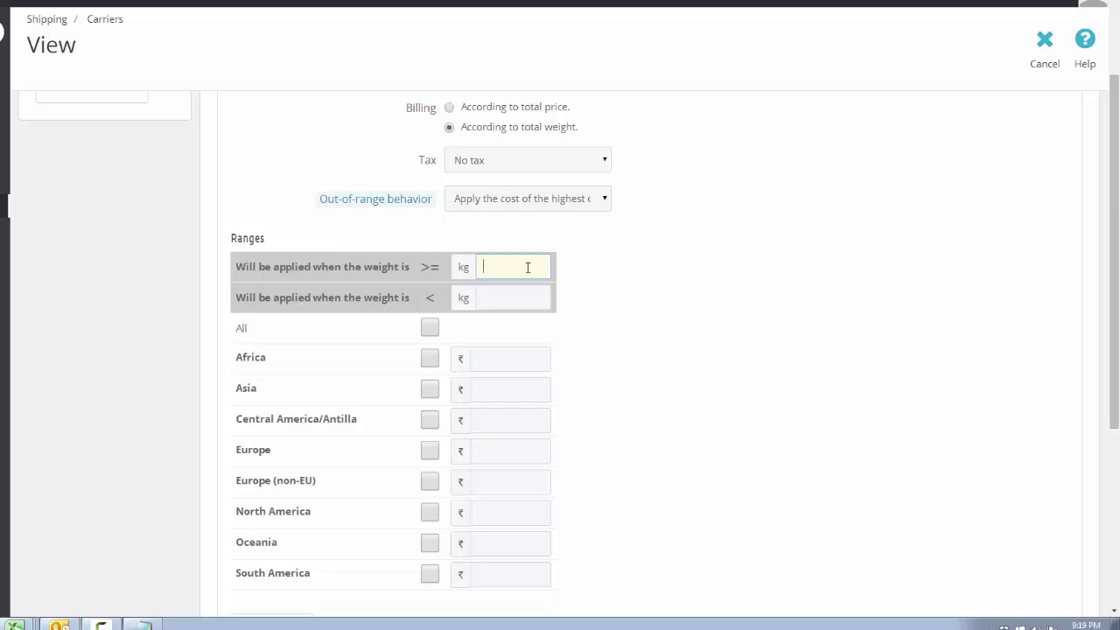
text(00)
key(Tab)
text(.500)
key(Tab)
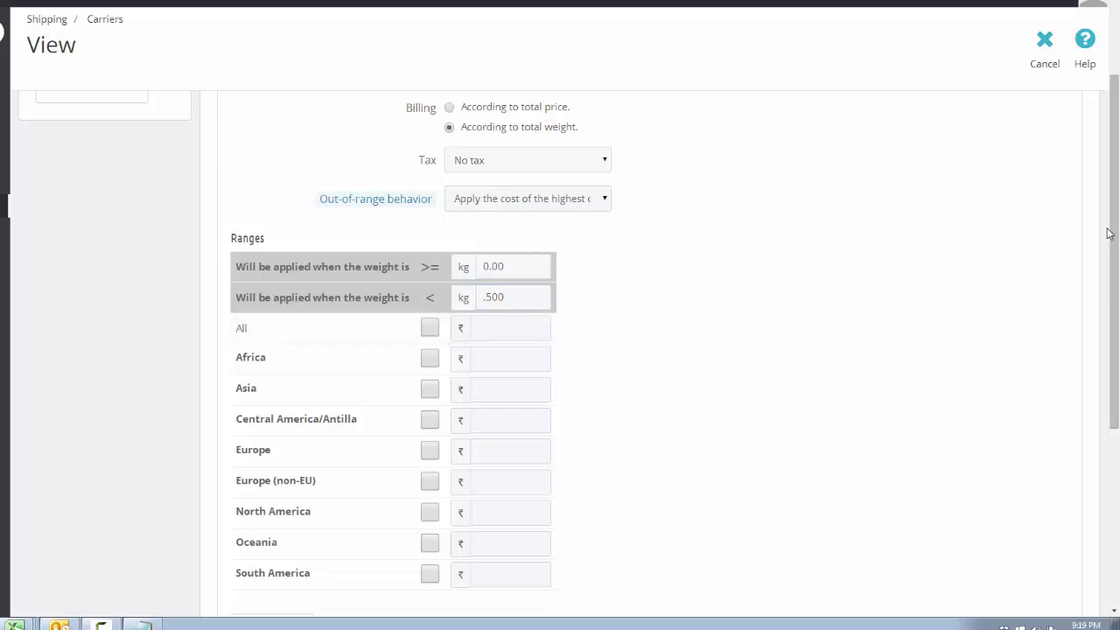
- Enable the Asia zone and set its shipping cost for the first weight range to 100
scroll(1118, 234, down, 2)
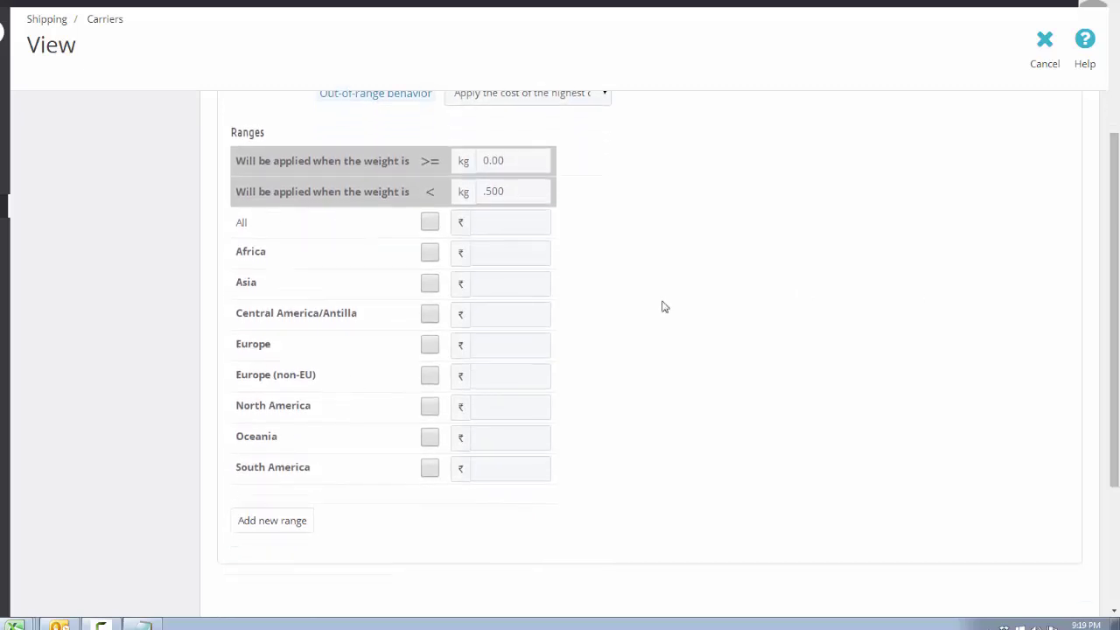
click(430, 283)
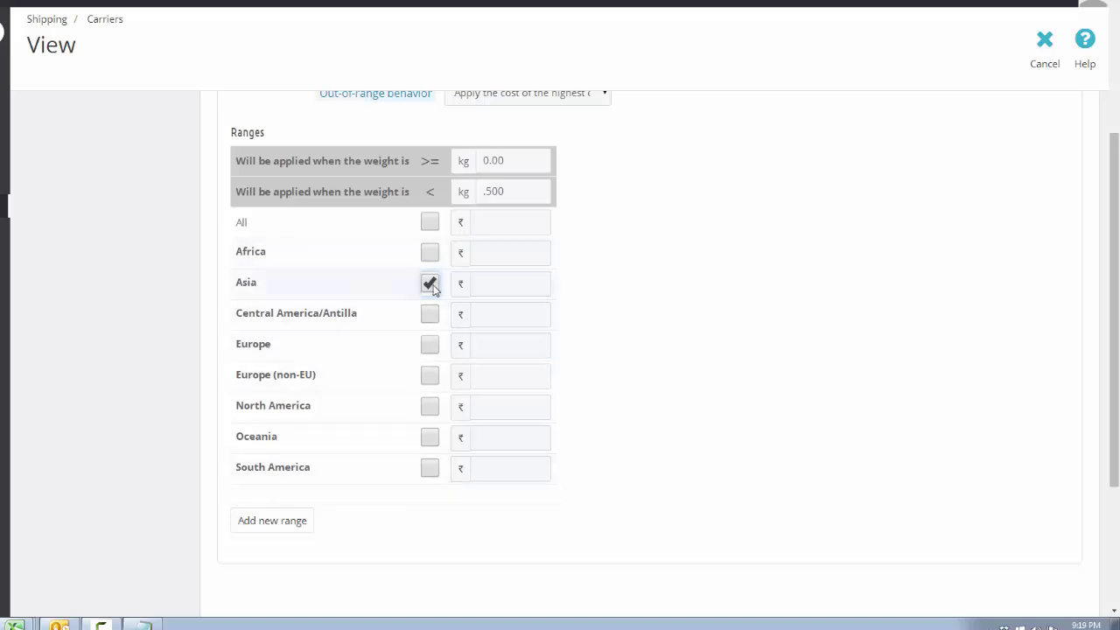
click(502, 285)
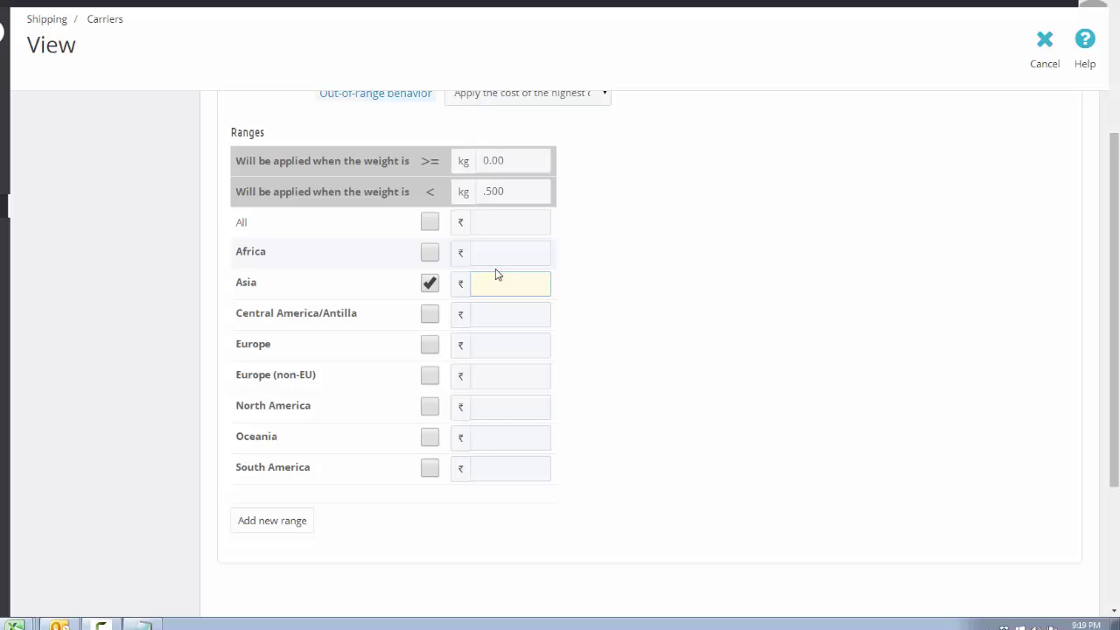
text(100)
double_click(517, 193)
click(517, 194)
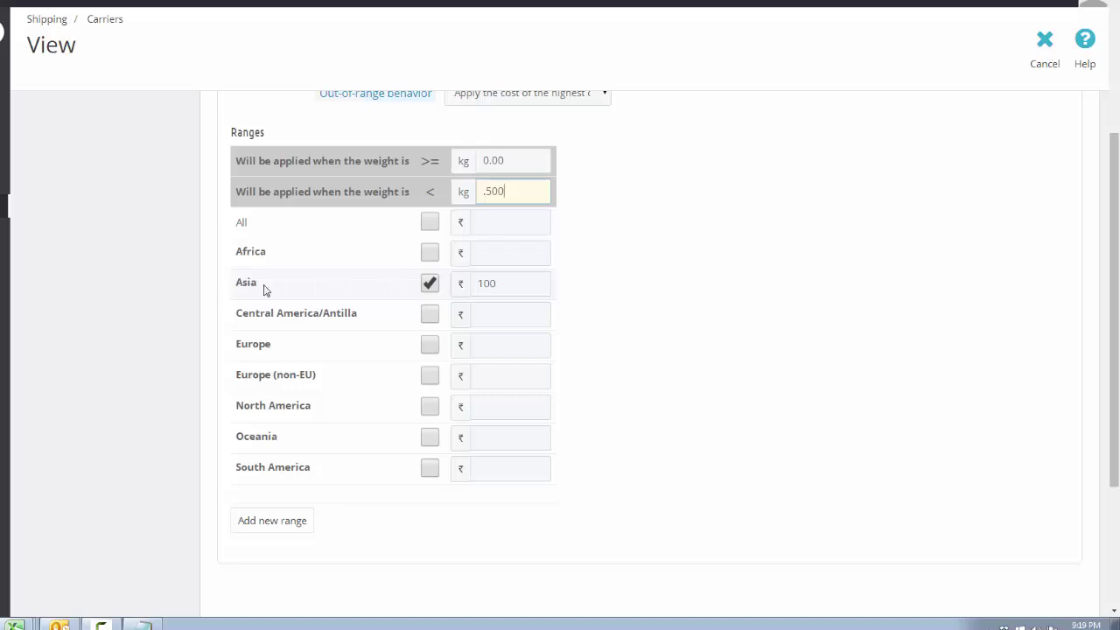
double_click(504, 287)
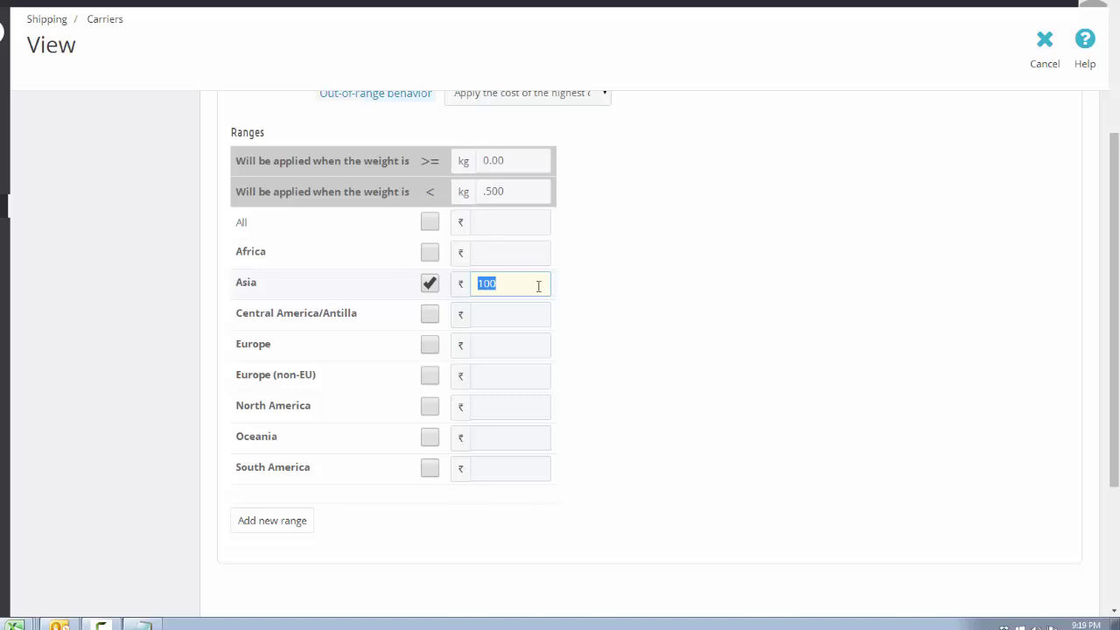
- Add a second weight range from .501 kg to 1.000 kg with a shipping cost of 200 for Asia
click(243, 529)
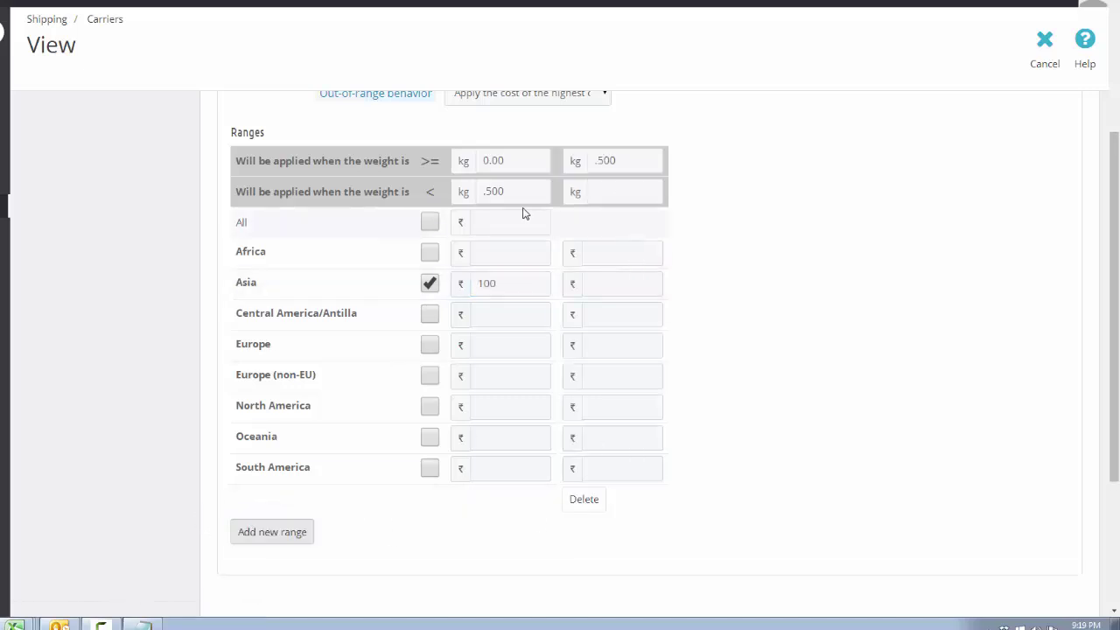
click(629, 161)
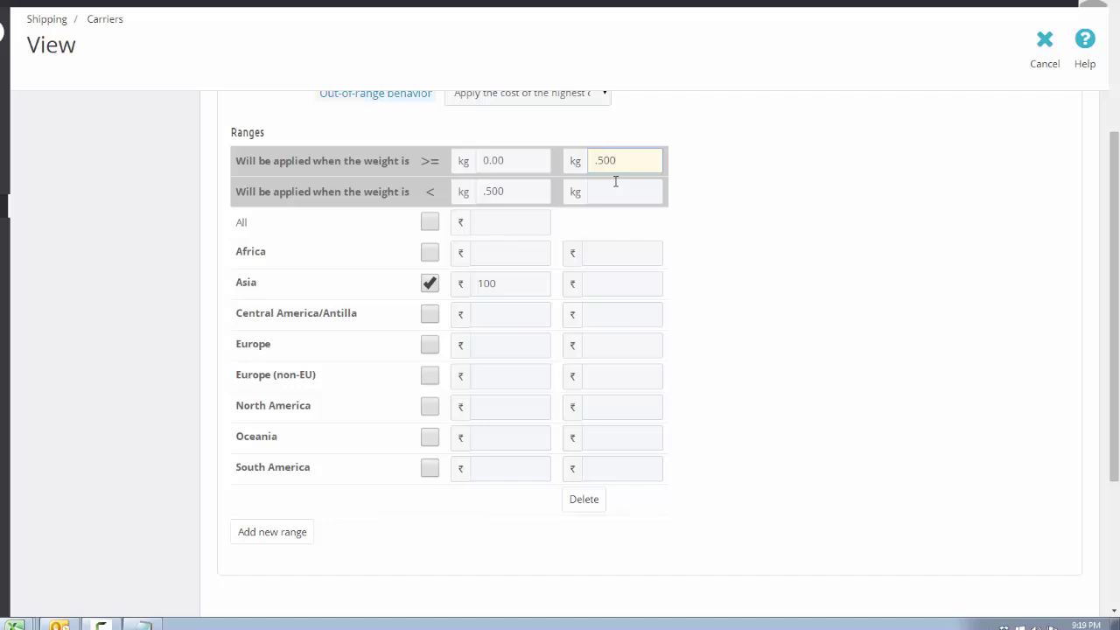
key(BackSpace)
text(1)
click(616, 193)
text(1.000)
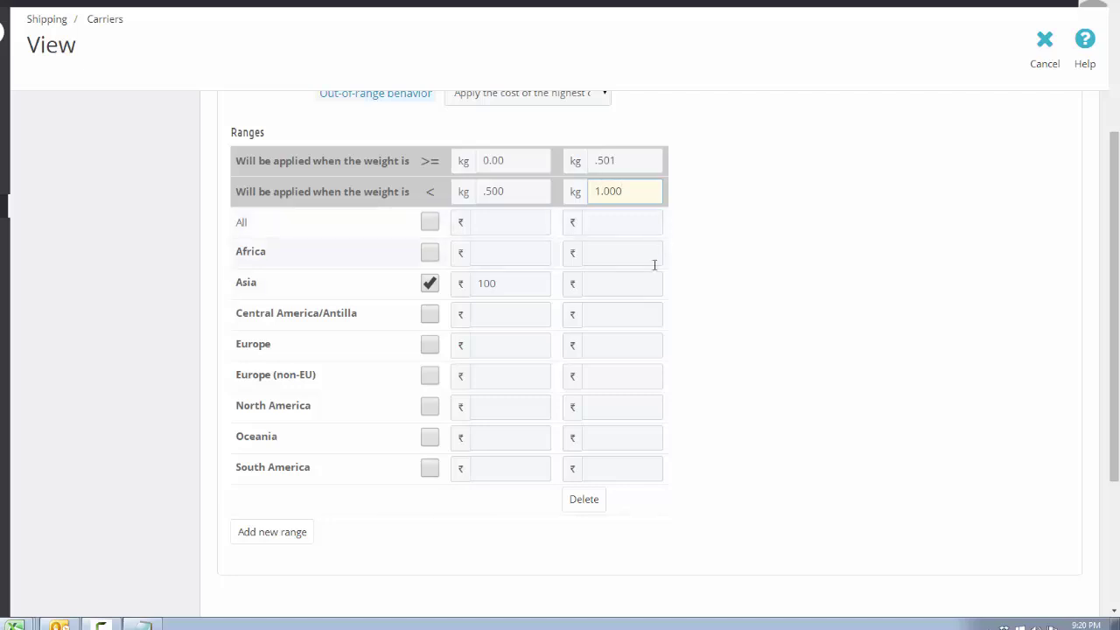
click(600, 285)
text(200)
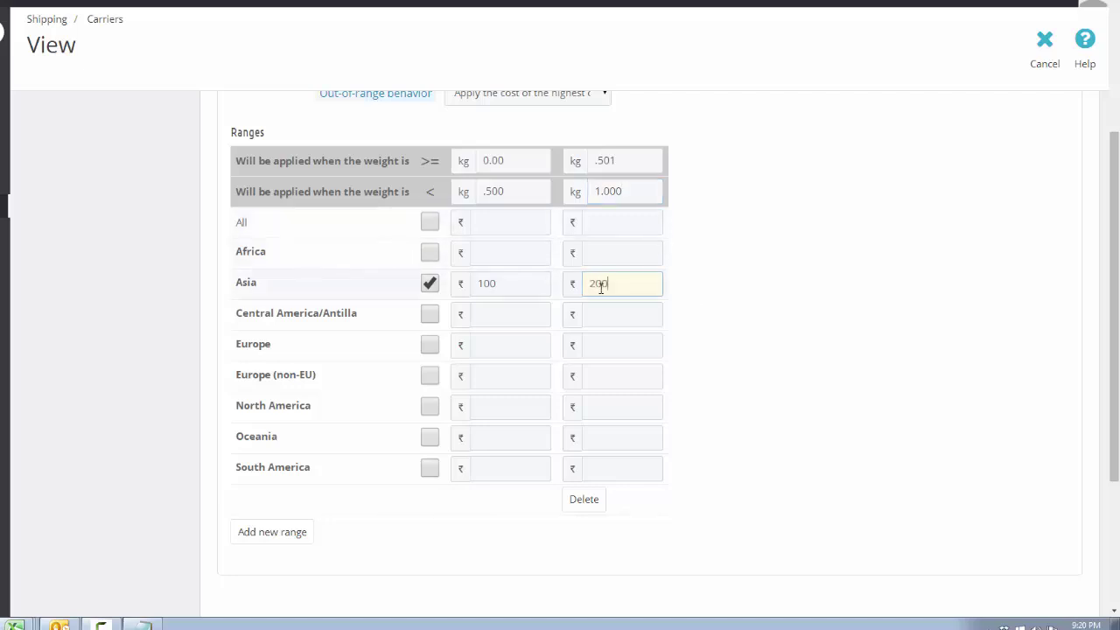
- Add a third weight range from 1.001 kg to 1.500 kg with a shipping cost of 300 for Asia
click(282, 541)
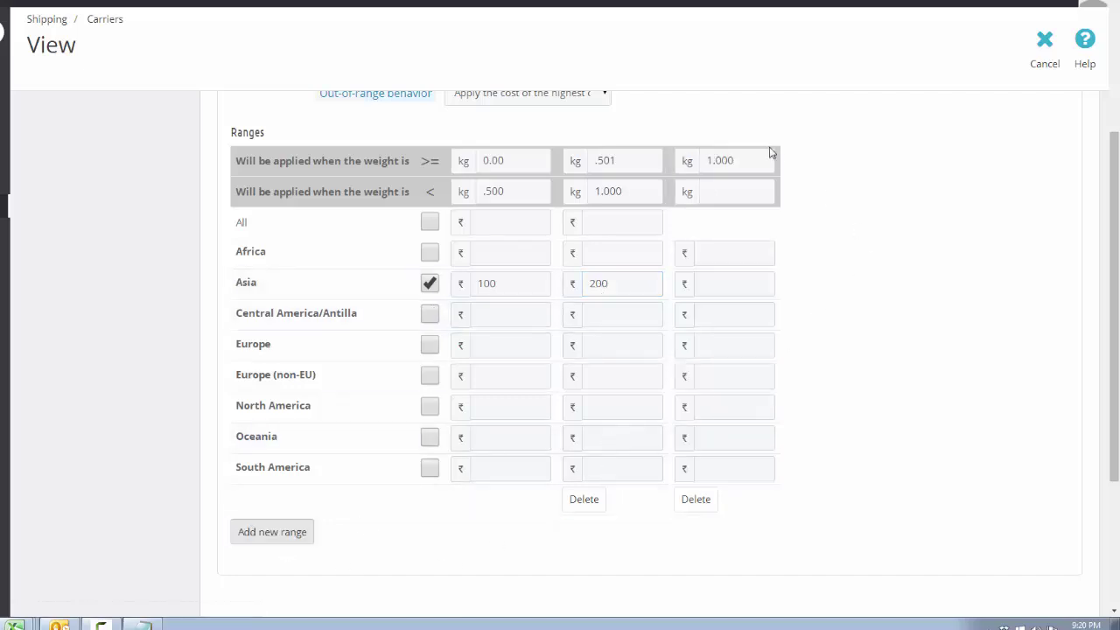
click(739, 163)
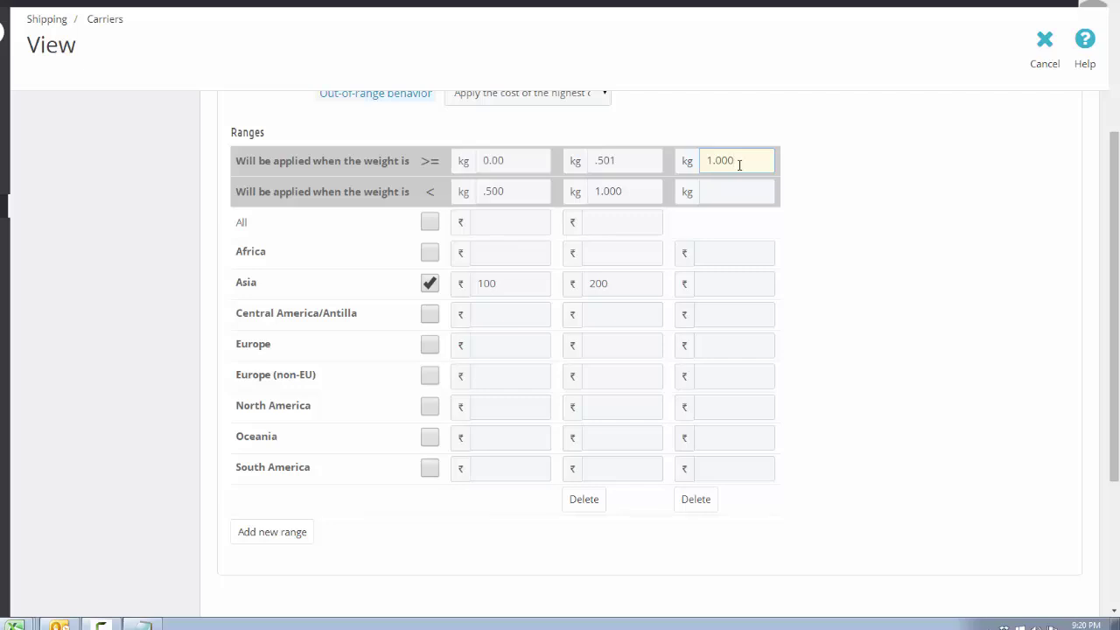
key(BackSpace)
click(736, 181)
text(1.500)
drag(733, 192, 708, 192)
click(729, 294)
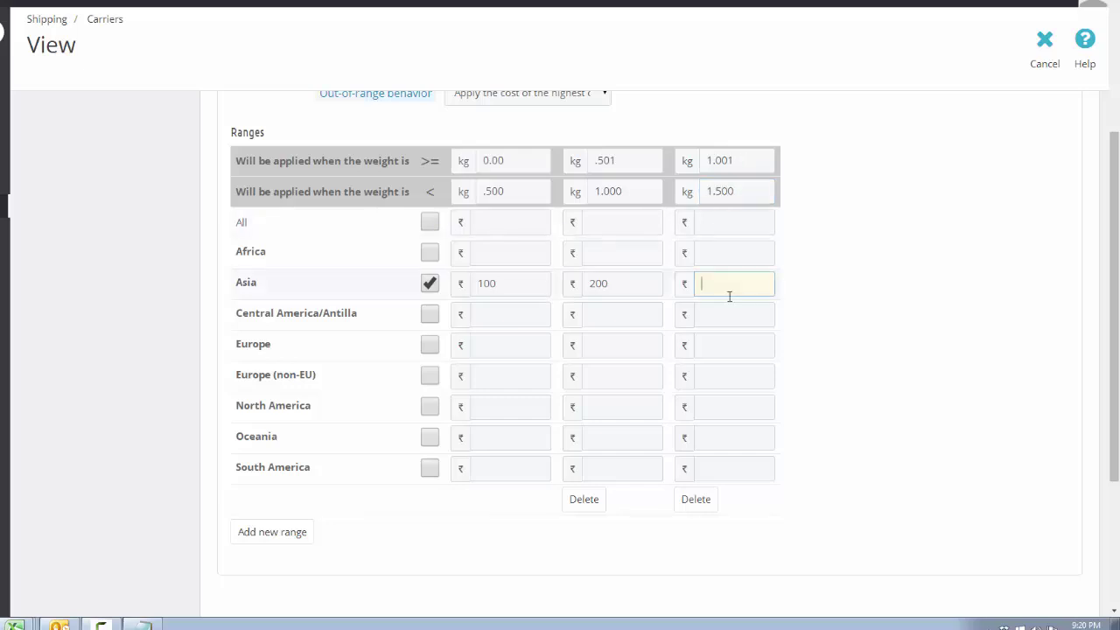
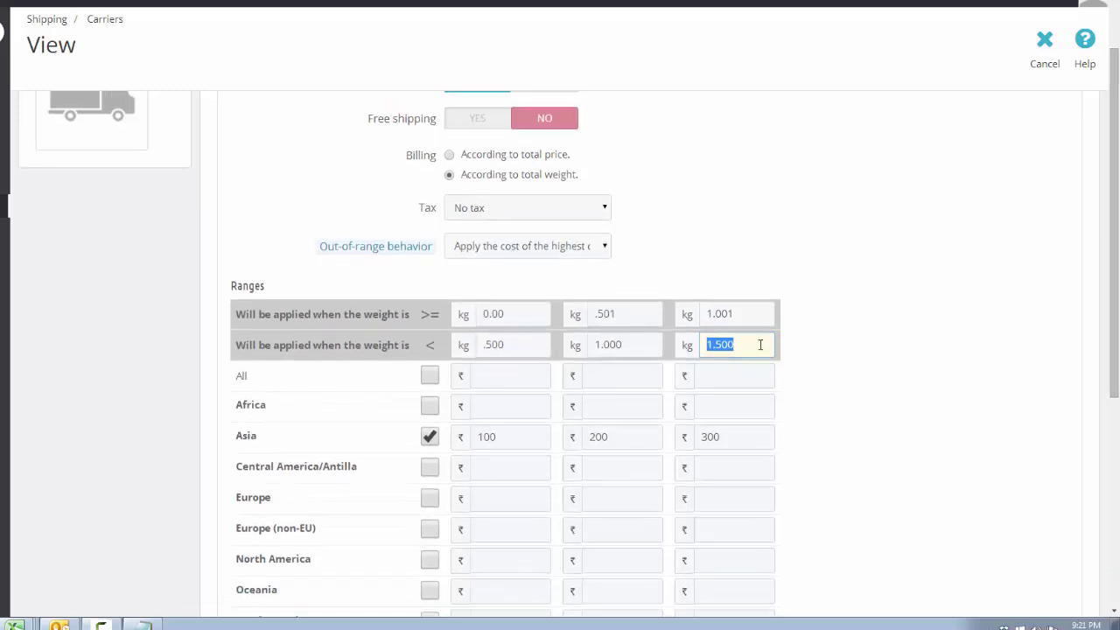
- Review the out-of-range behavior options against the upper limit and Asia cost of the highest weight range
scroll(642, 364, up, 1)
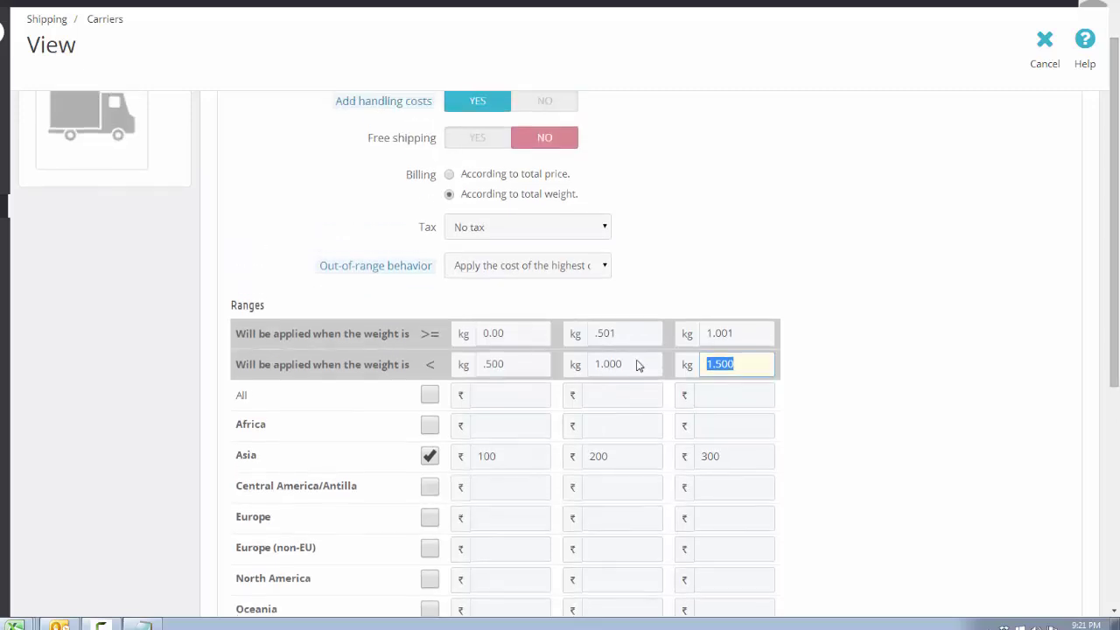
click(525, 266)
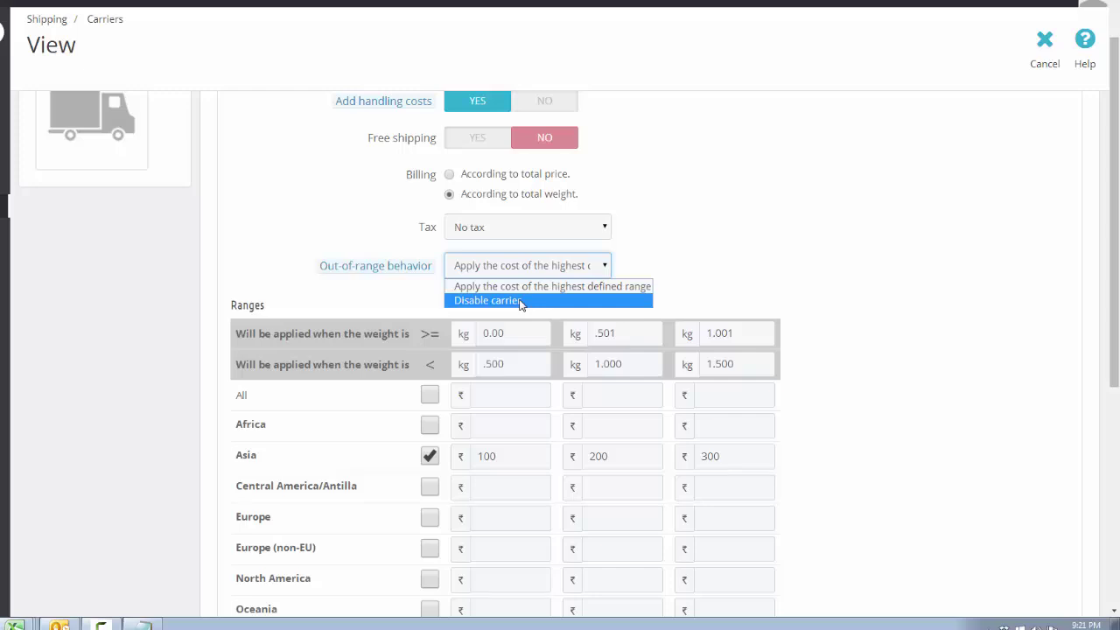
click(879, 368)
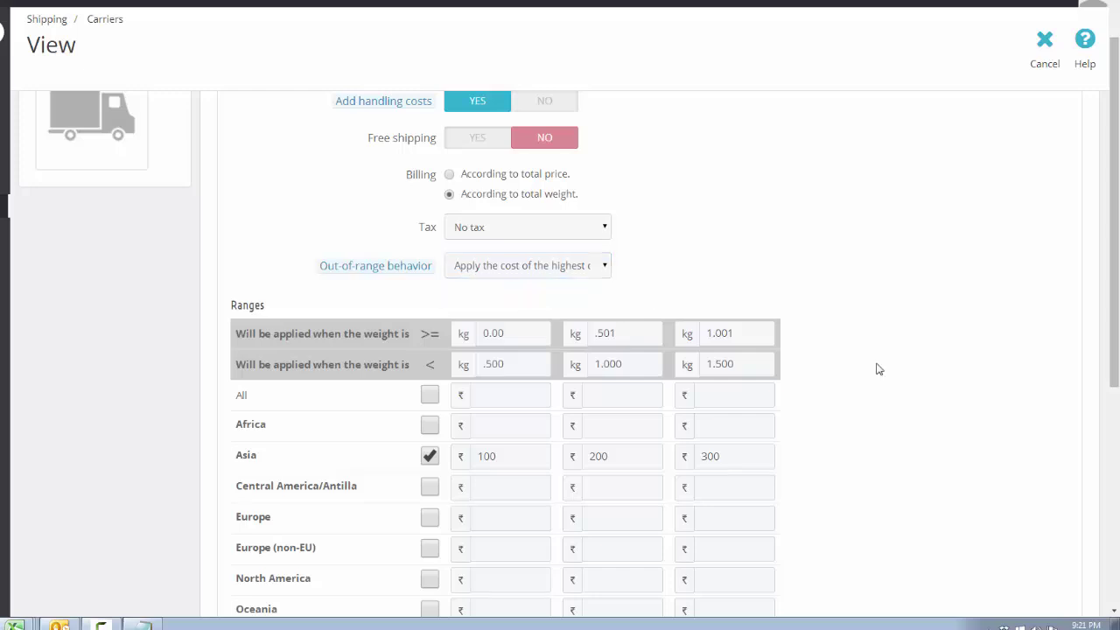
mouse_move(434, 277)
drag(765, 367, 706, 368)
click(768, 368)
drag(757, 364, 703, 364)
click(577, 267)
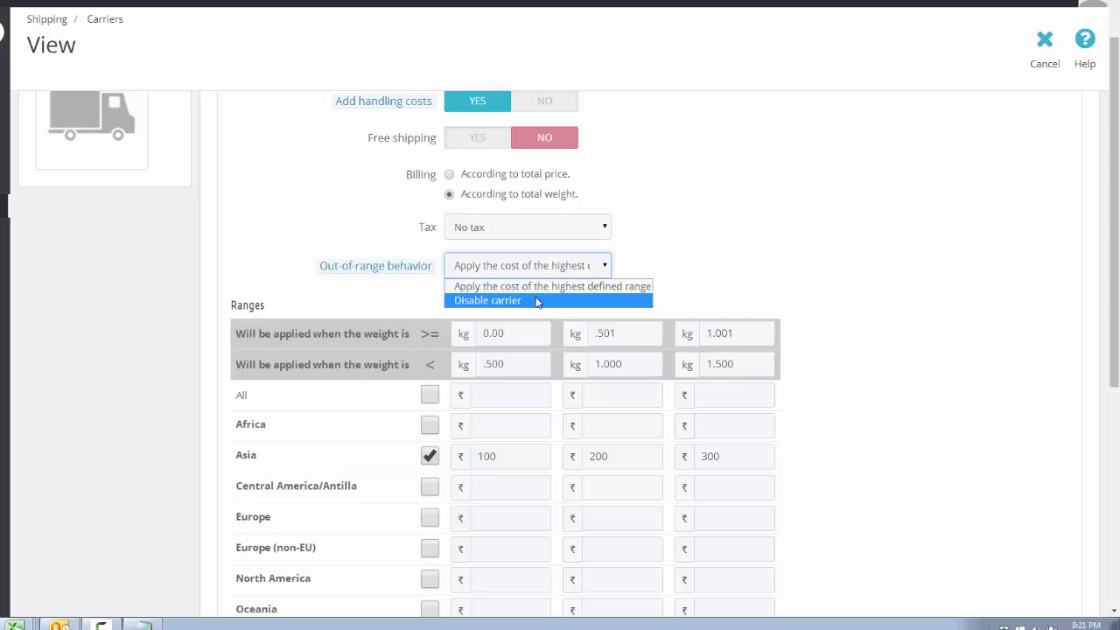
click(705, 312)
click(575, 275)
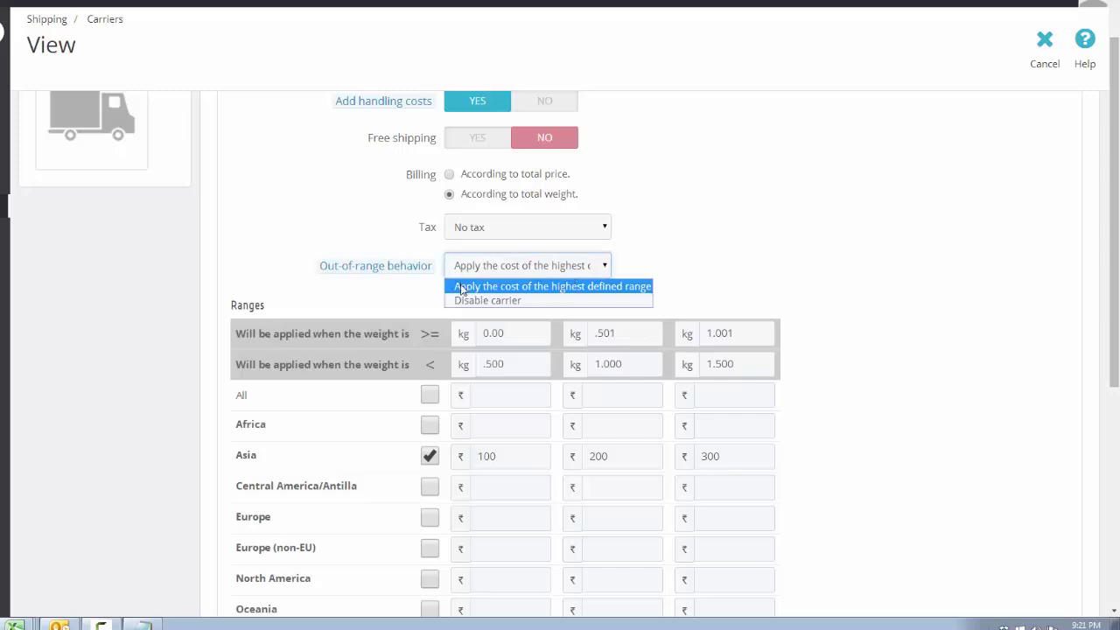
click(507, 289)
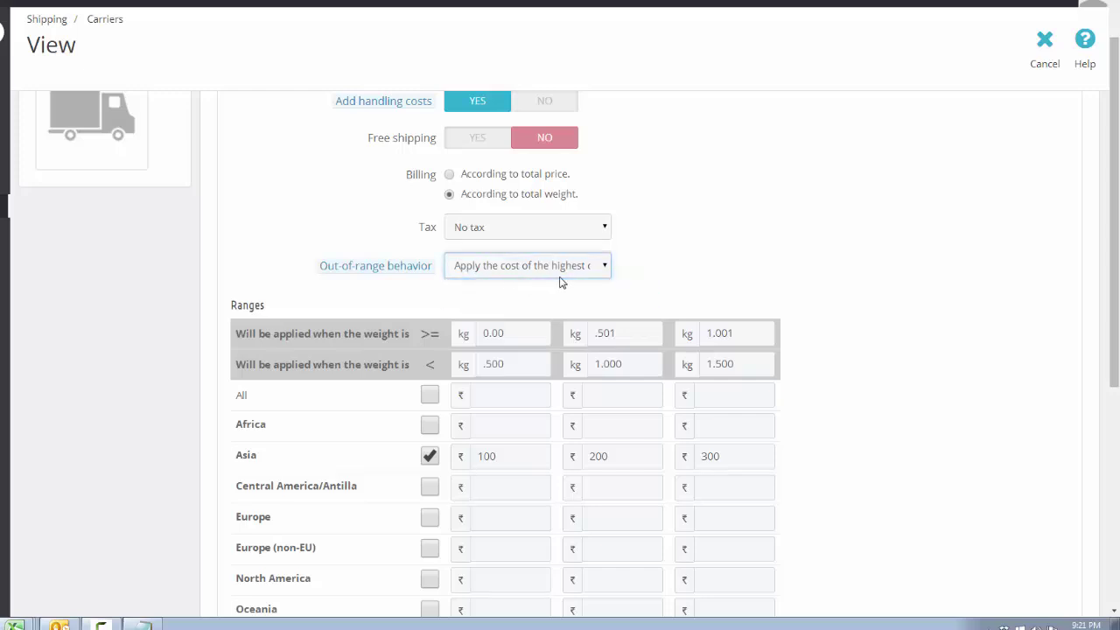
click(576, 273)
click(584, 289)
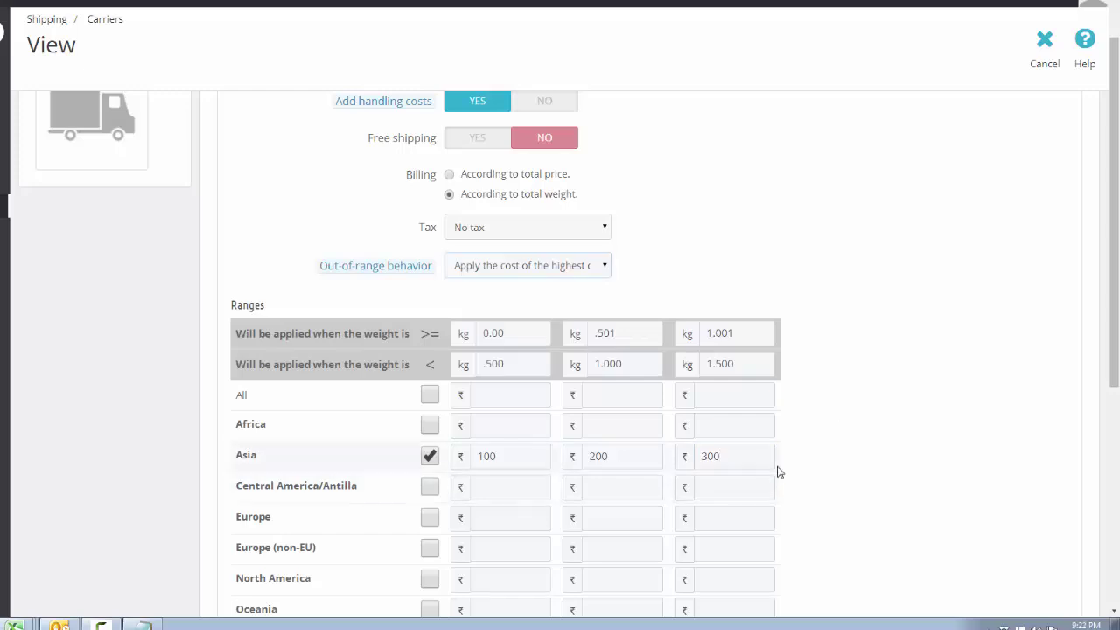
drag(779, 472, 895, 460)
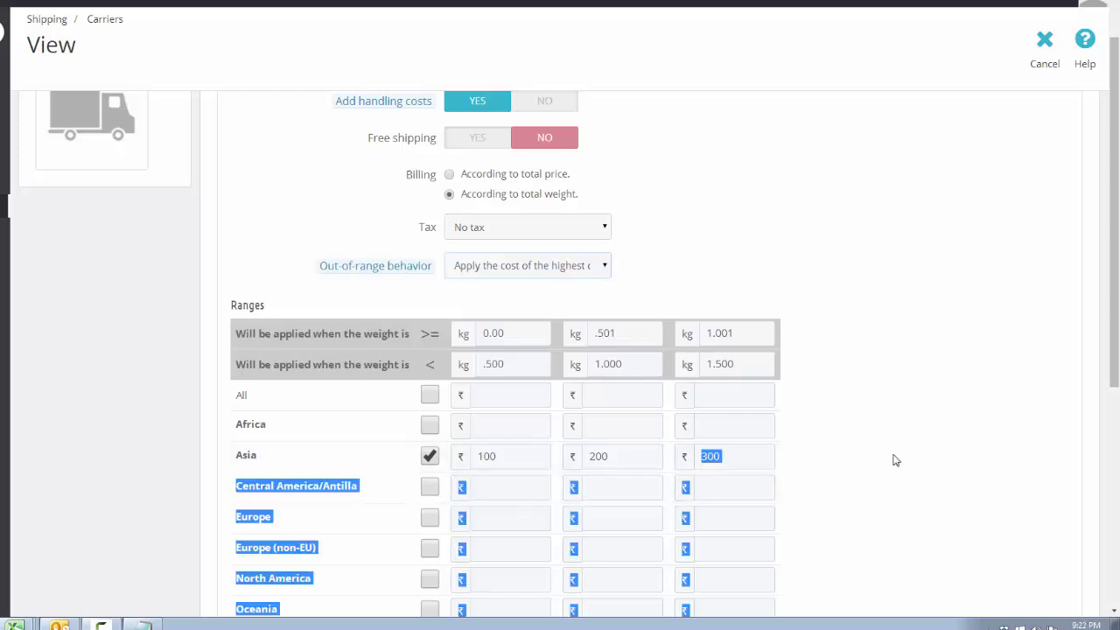
click(866, 446)
- Set the out-of-range behavior to "Disable carrier"
click(601, 268)
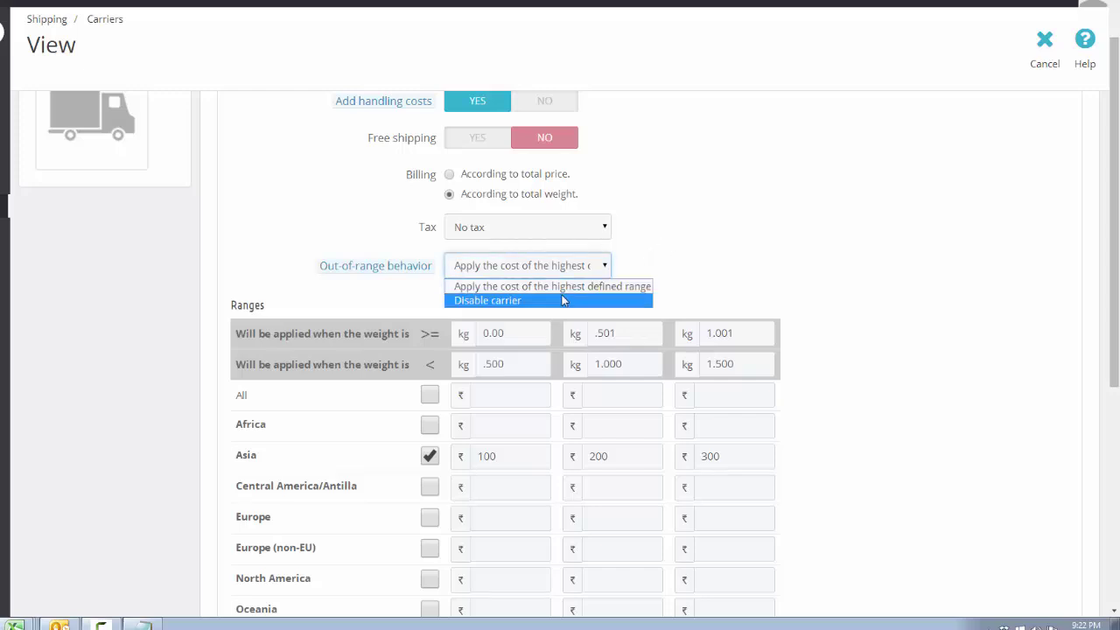
click(565, 300)
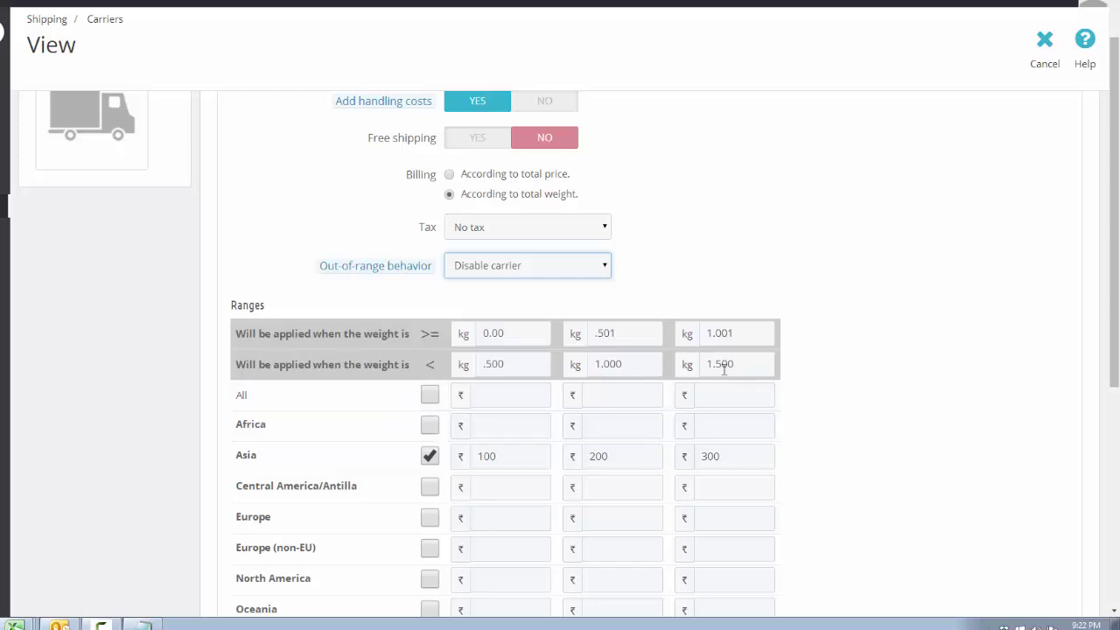
drag(740, 368, 707, 369)
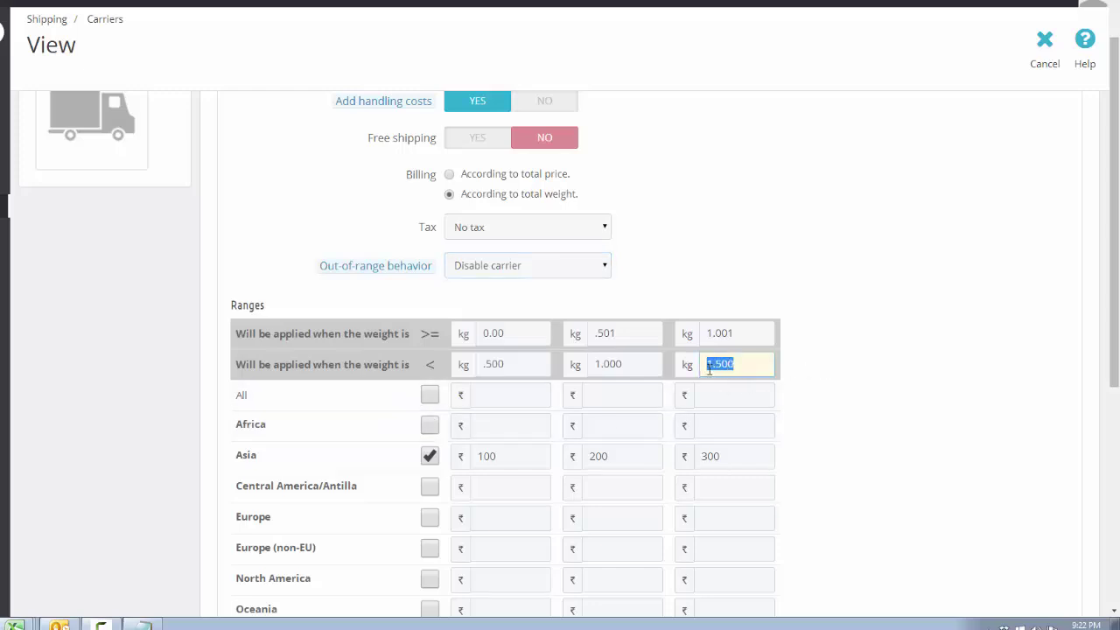
- Add a fourth weight range and remove it again
scroll(825, 375, down, 2)
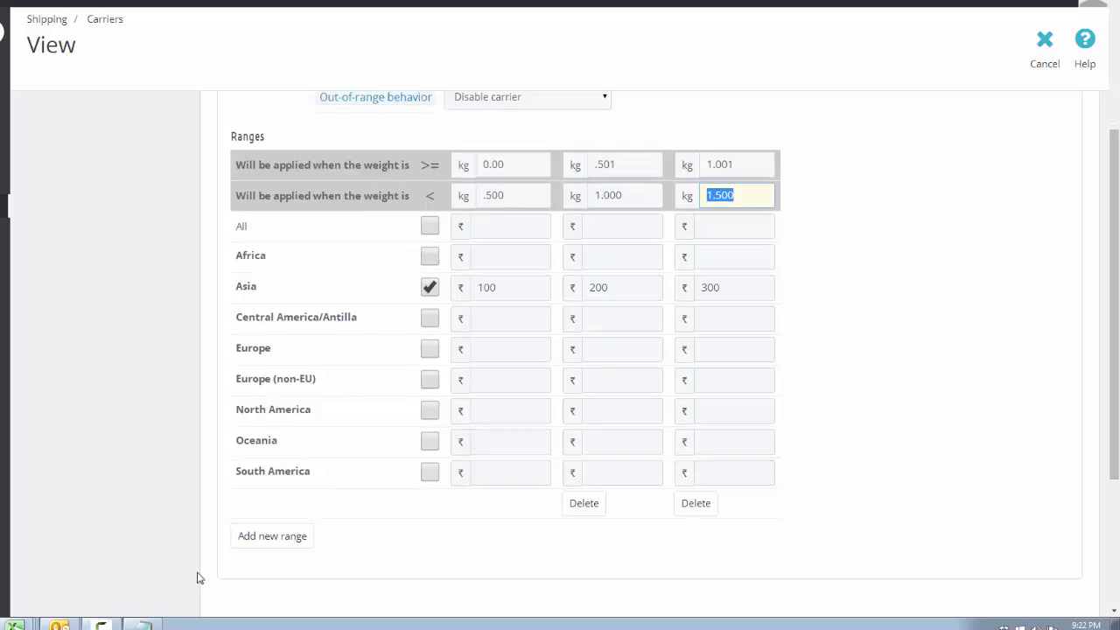
click(299, 540)
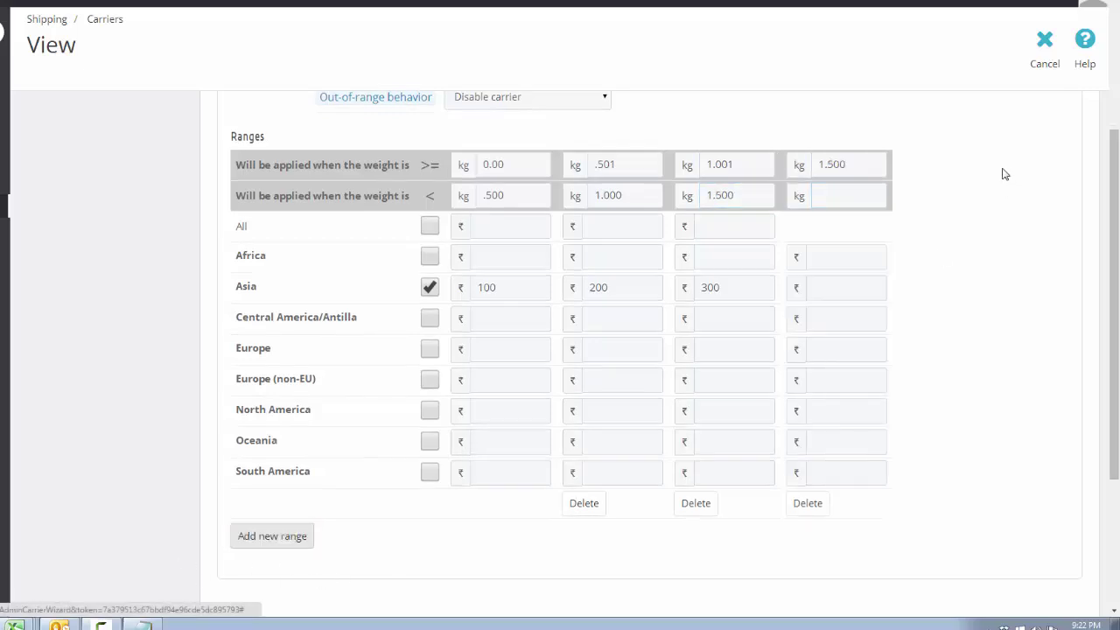
scroll(1010, 348, down, 3)
- Proceed to the "Size, weight, and group access" stage and go through the maximum package size and weight fields
drag(1107, 321, 1117, 376)
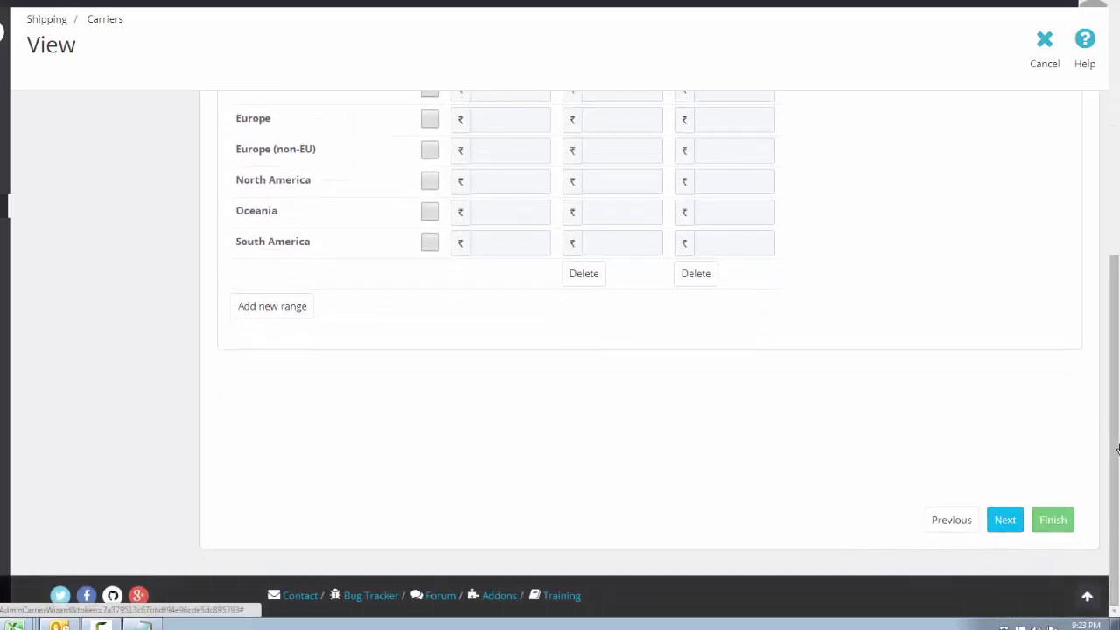
click(1005, 519)
click(526, 191)
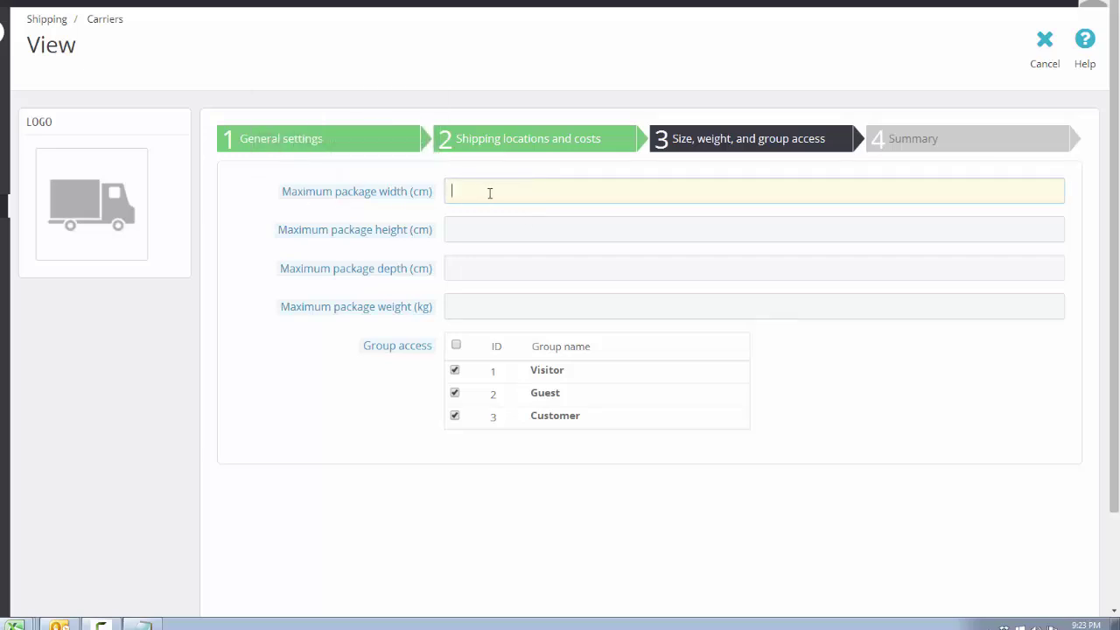
click(536, 233)
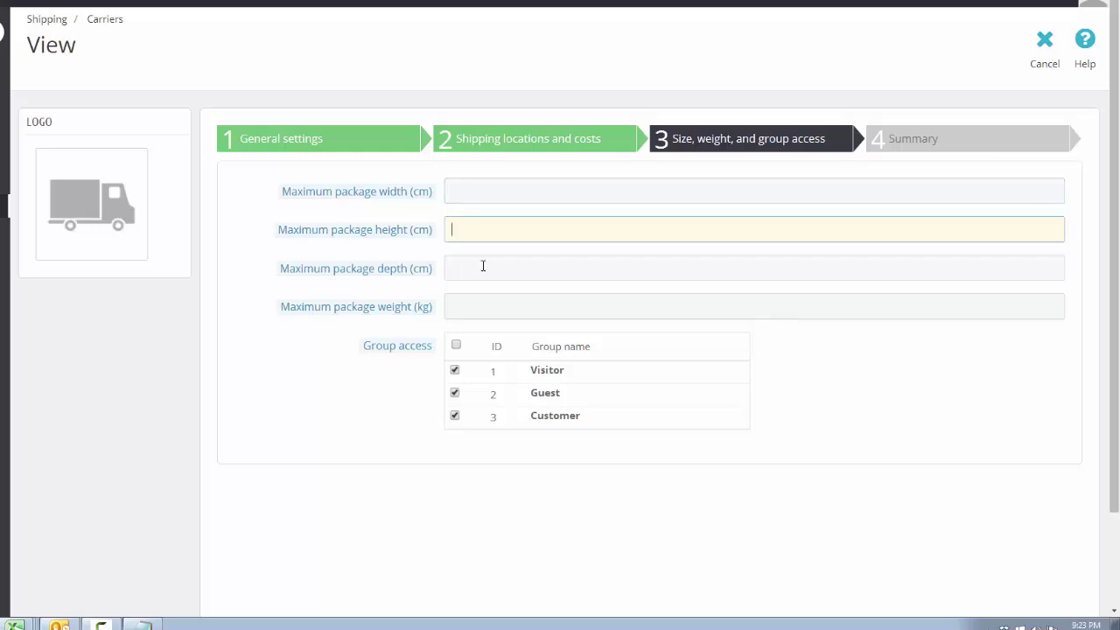
click(509, 303)
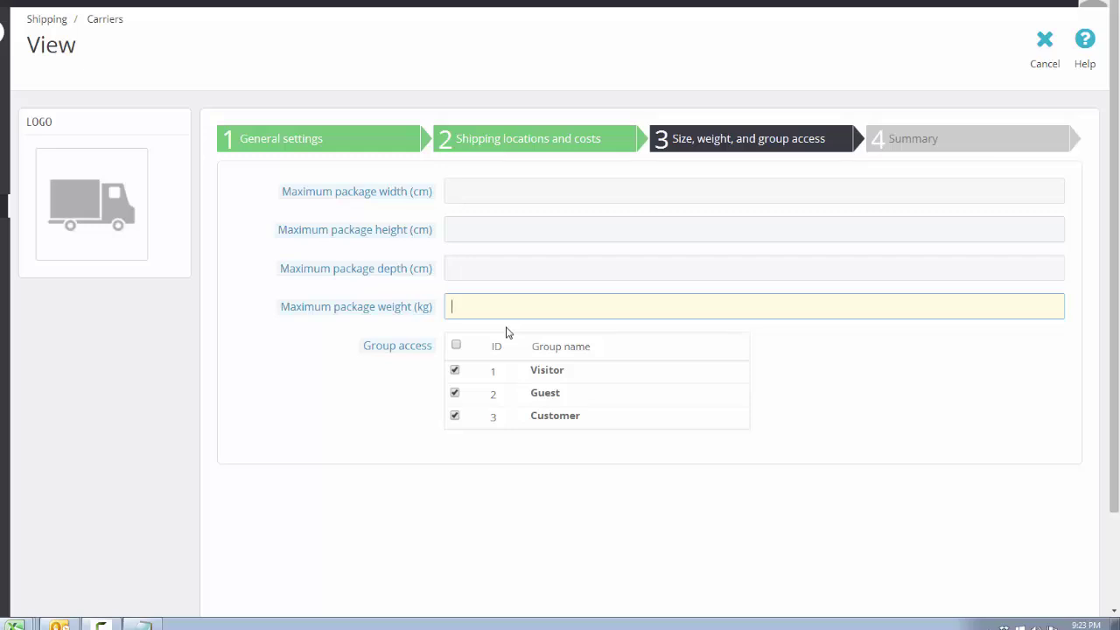
- Set the maximum package width, height and depth to 100 cm each
click(521, 191)
text(100)
key(Tab)
text(100)
key(Tab)
text(100)
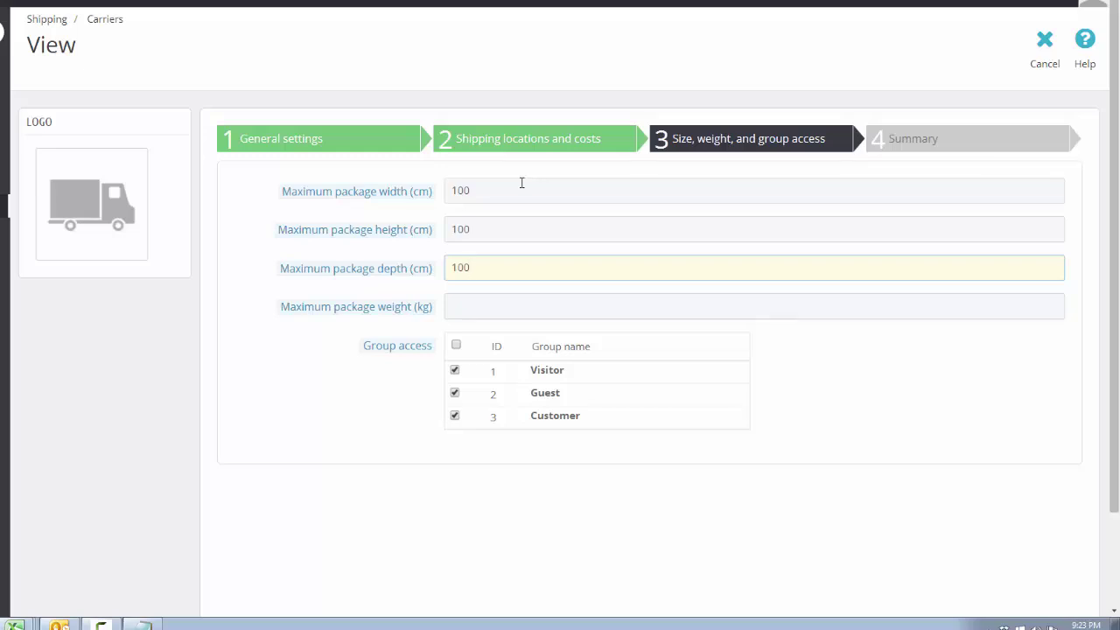
drag(507, 190, 437, 203)
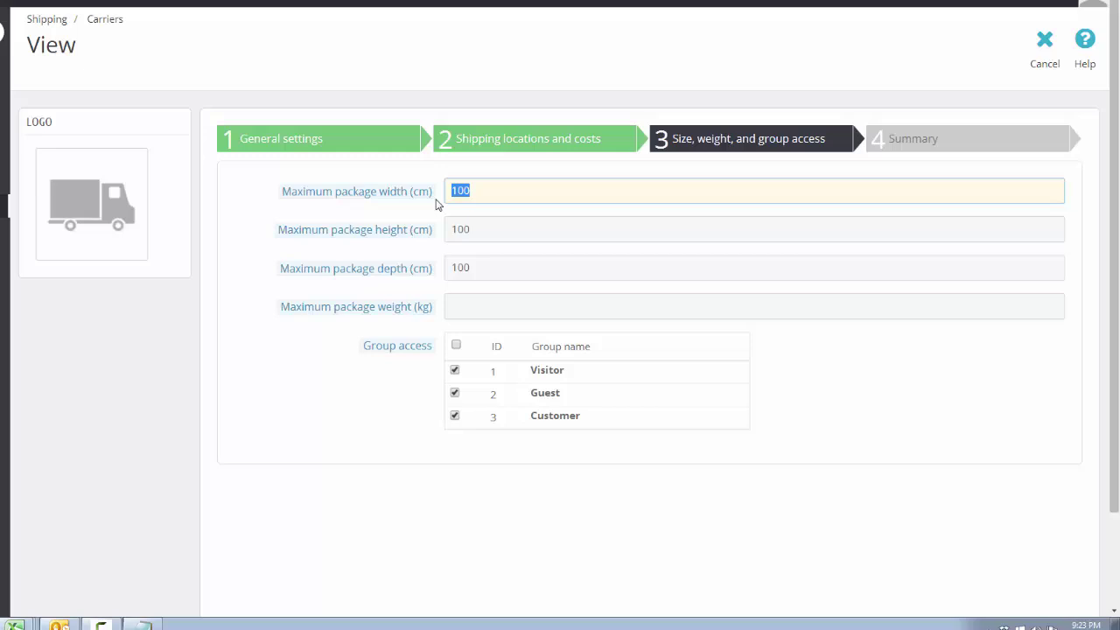
- Enter "5 kg" as the maximum package weight
click(492, 192)
drag(528, 181, 453, 189)
click(499, 305)
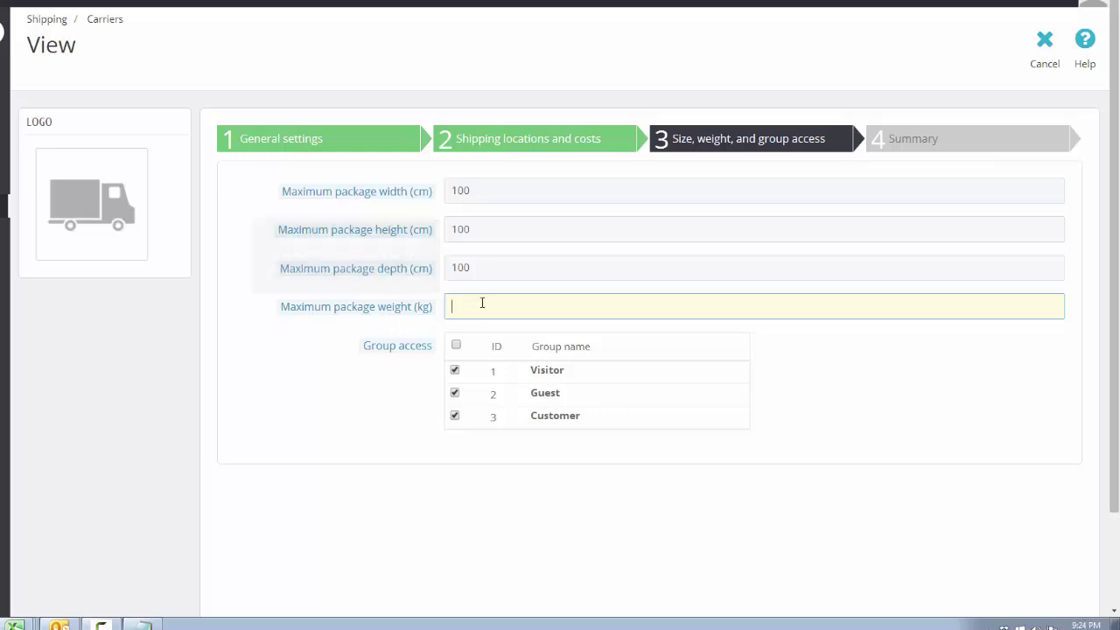
text(5 kg)
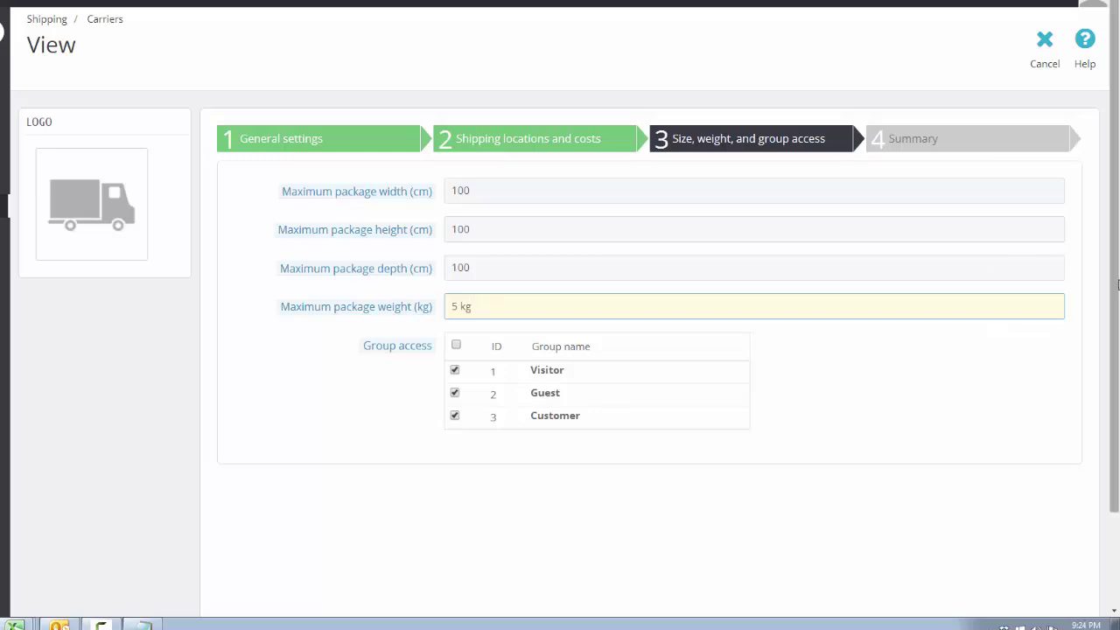
- Toggle group access for Visitor and Guest, leaving both groups enabled
scroll(310, 363, down, 1)
mouse_move(426, 323)
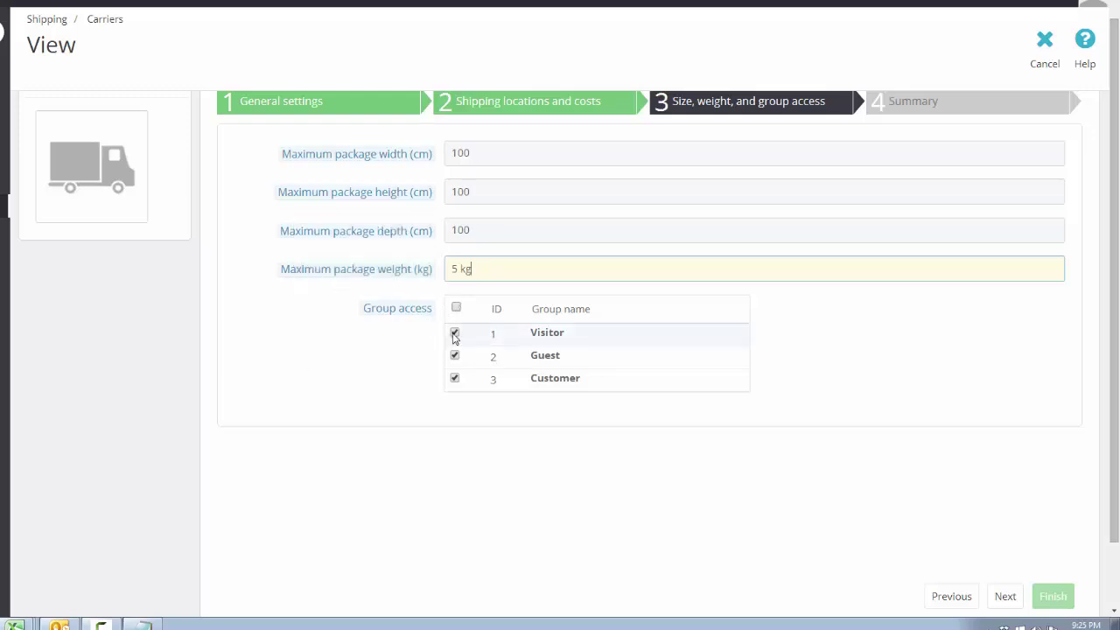
click(454, 334)
click(455, 355)
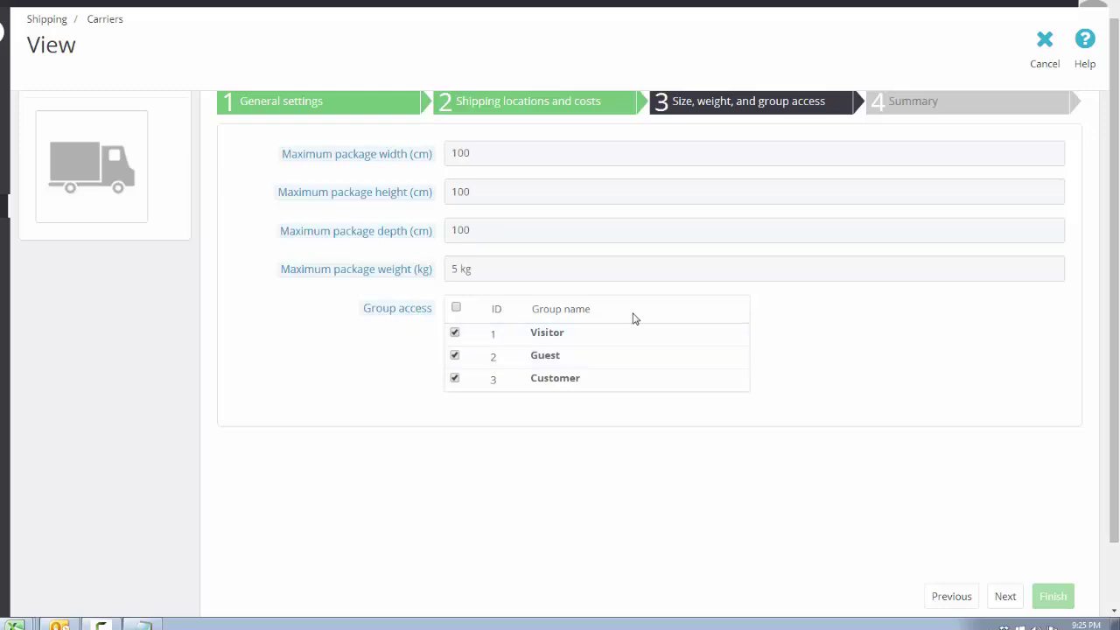
click(455, 356)
click(455, 356)
click(455, 357)
click(455, 333)
click(455, 355)
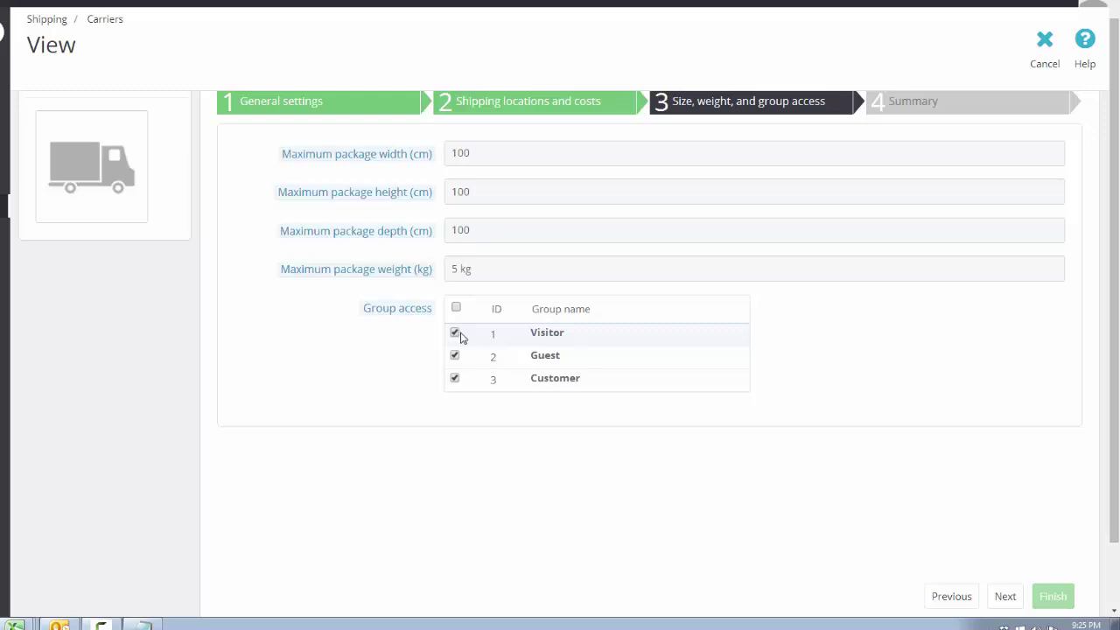
- Correct the maximum package weight to 5 without the unit and proceed to the Summary stage
click(1004, 596)
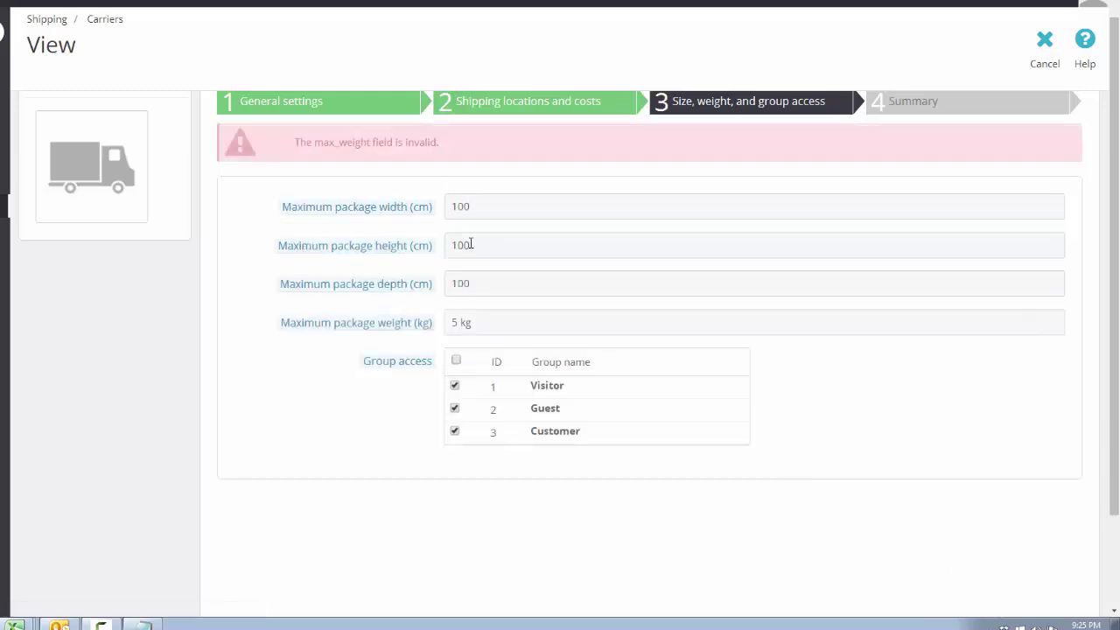
click(516, 317)
key(BackSpace)
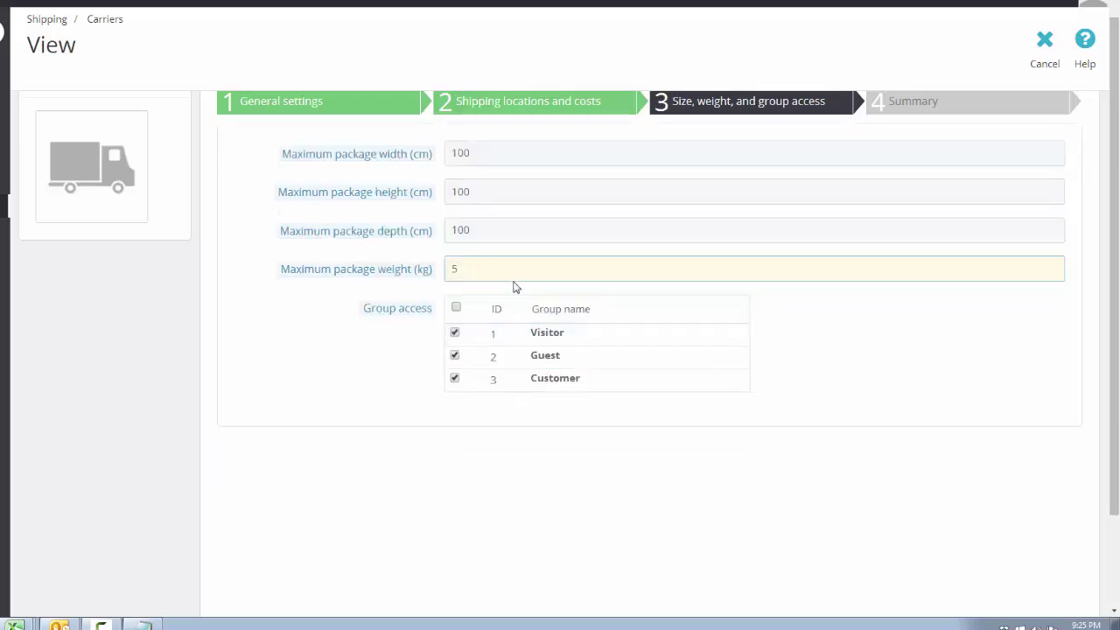
drag(1117, 285, 1118, 374)
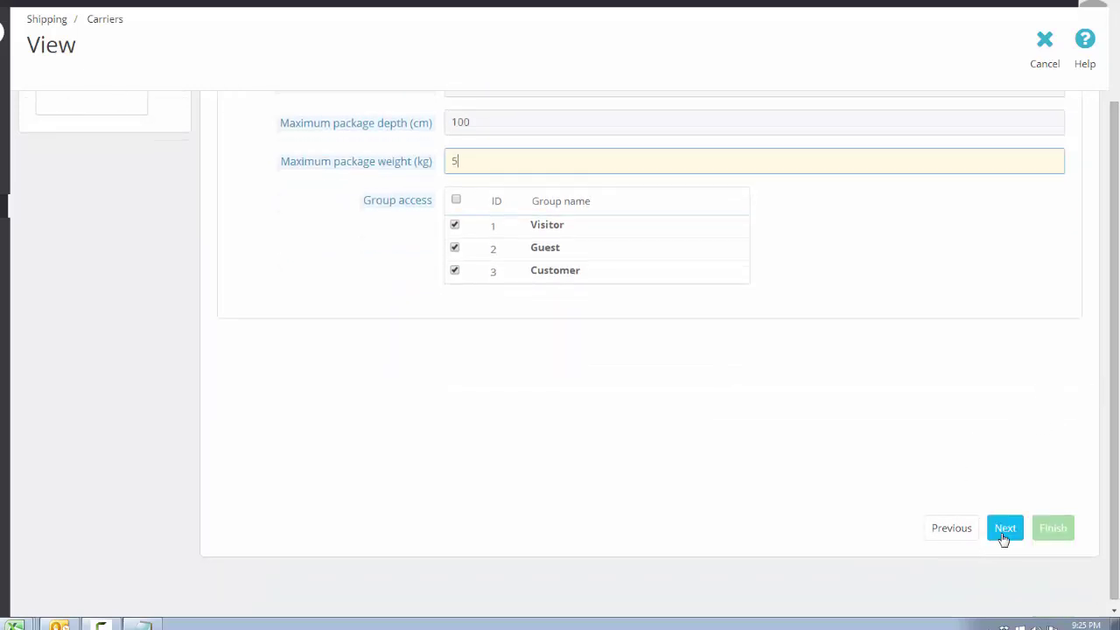
mouse_move(1117, 427)
mouse_down()
mouse_move(1118, 325)
mouse_move(1116, 436)
mouse_up()
click(410, 296)
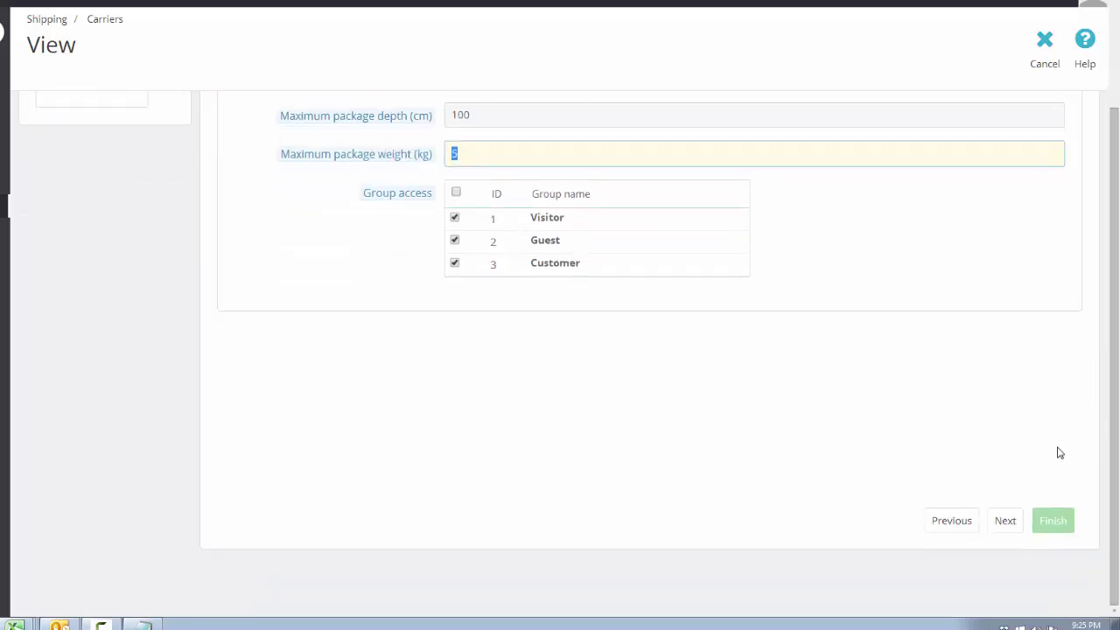
click(1015, 523)
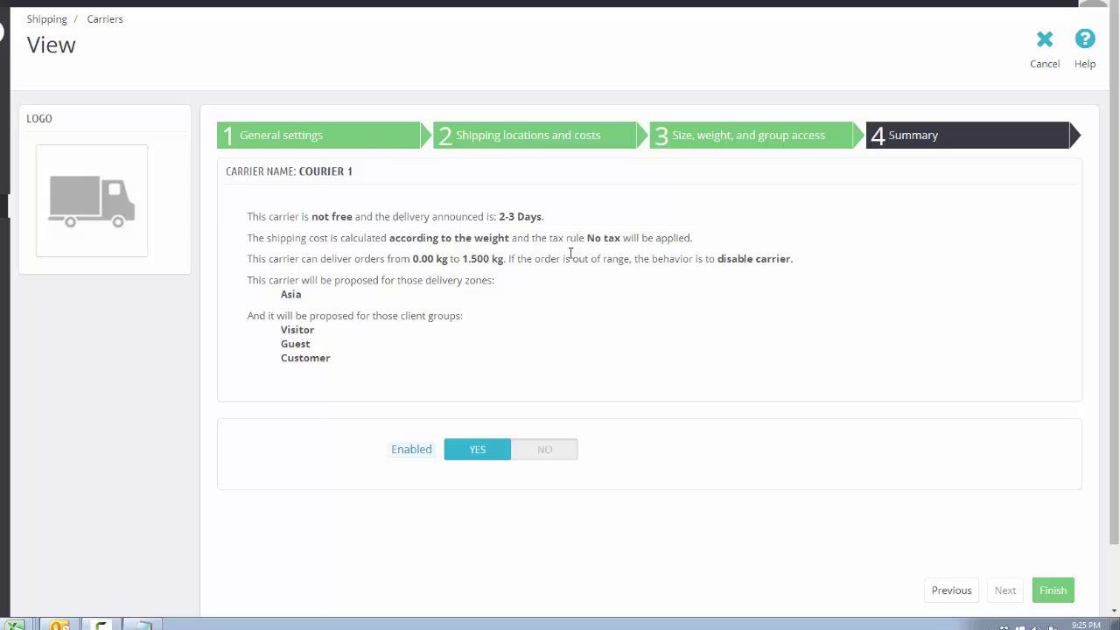
- Return from the summary to the shipping locations and costs, then select the Africa zone and deselect it again
drag(247, 219, 498, 217)
click(949, 589)
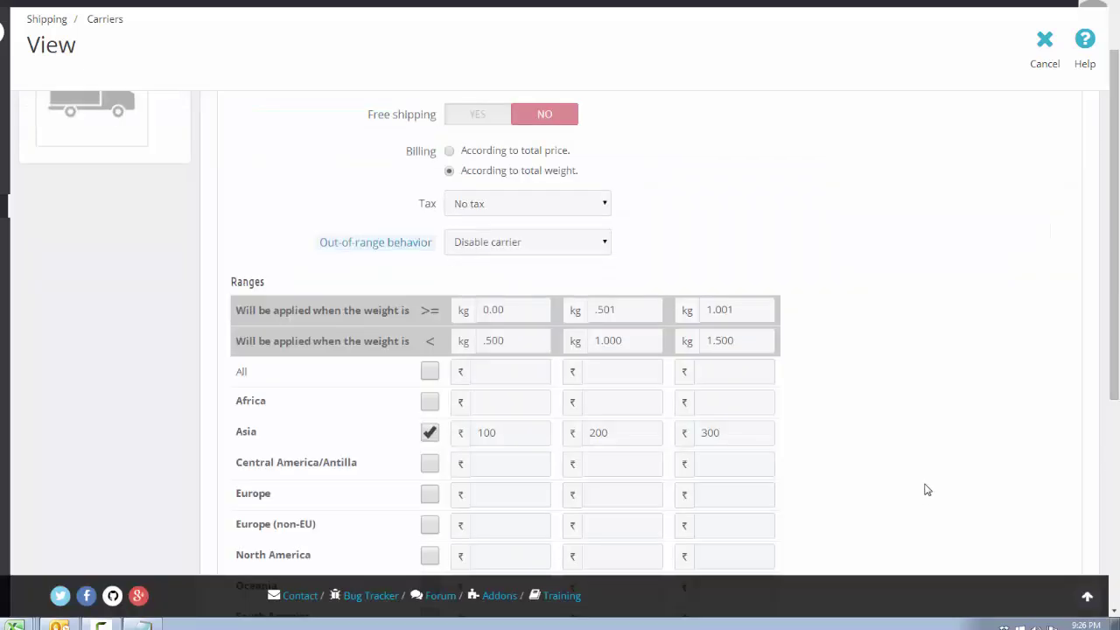
click(949, 590)
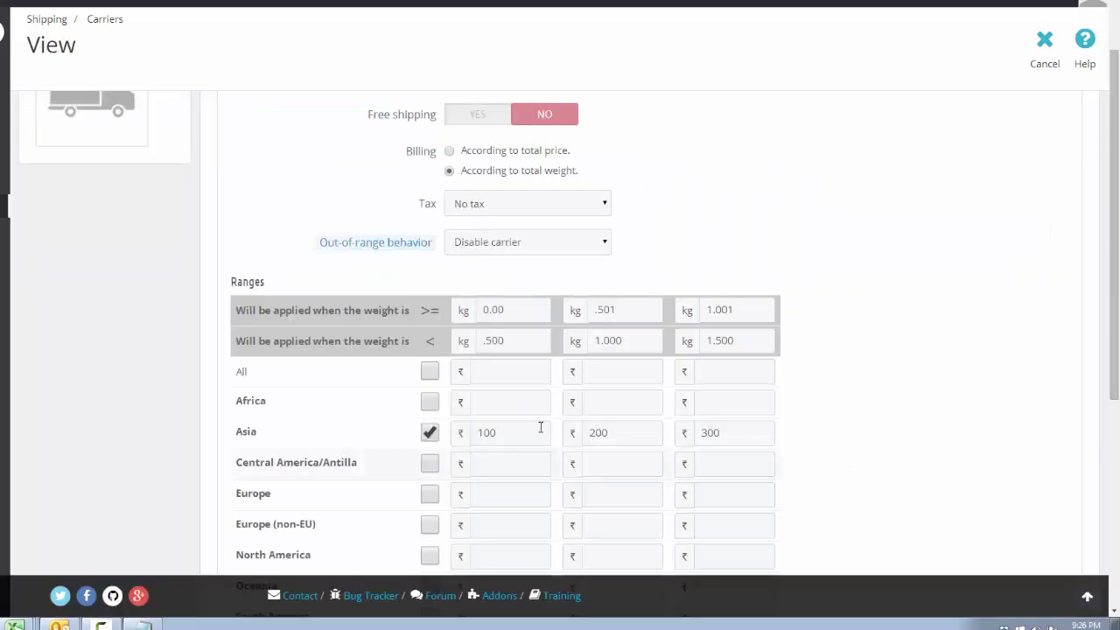
click(429, 405)
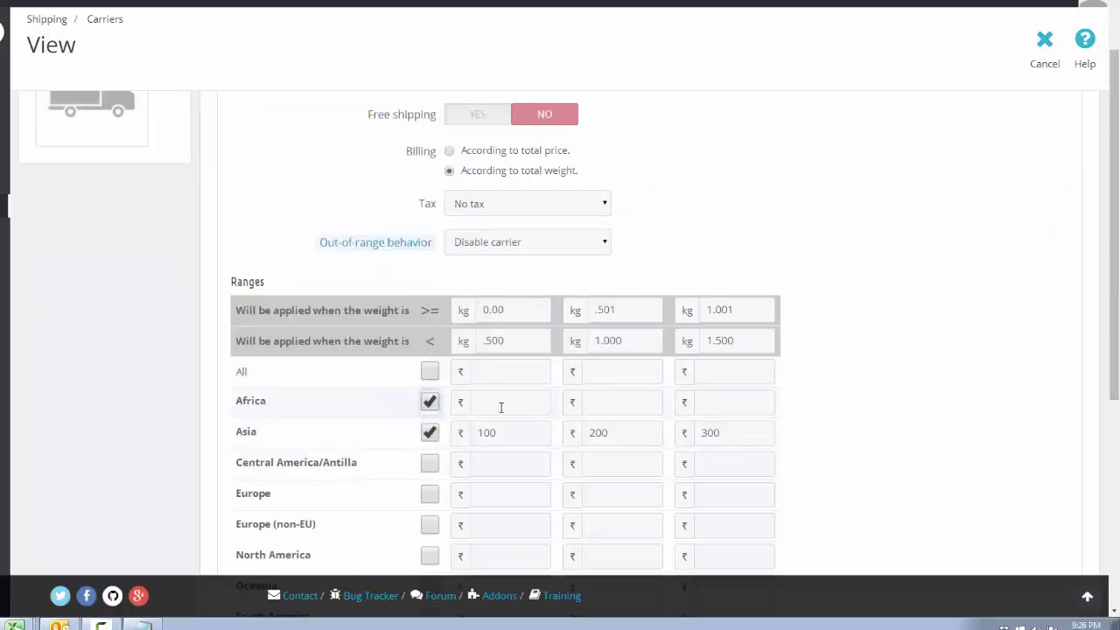
click(433, 403)
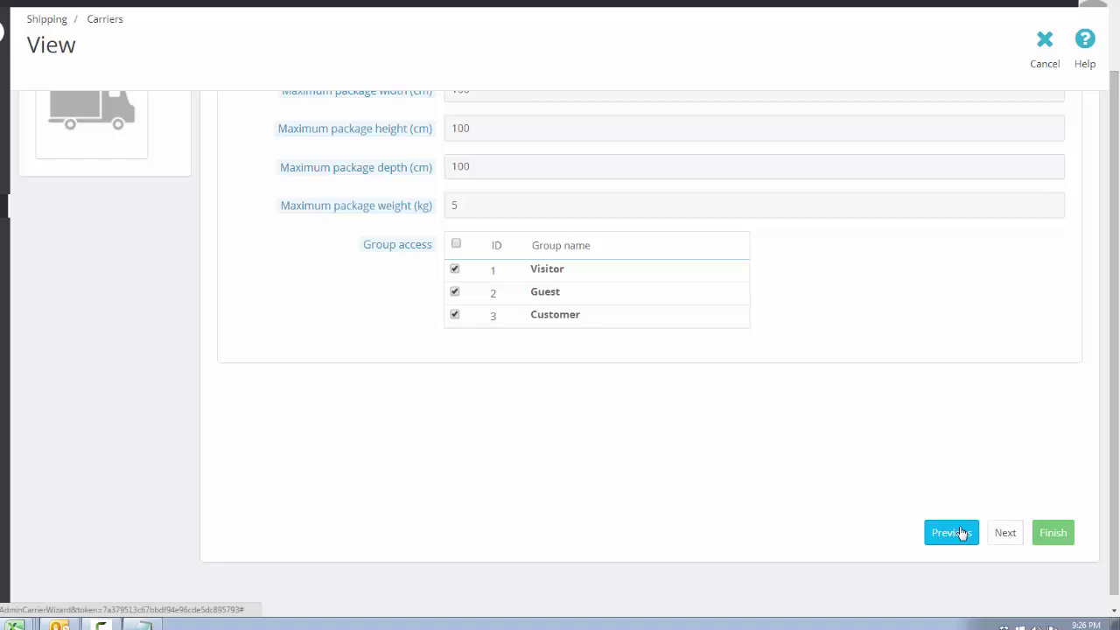
- Go back to the General settings stage, review its fields and return to the shipping locations and costs
click(961, 533)
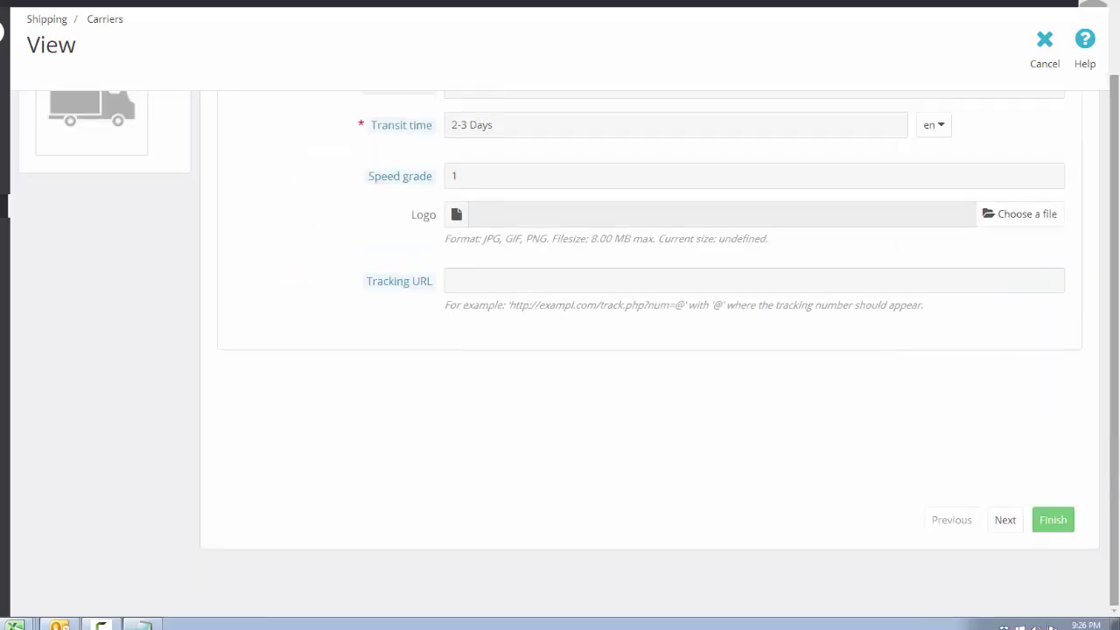
drag(1118, 461, 1118, 382)
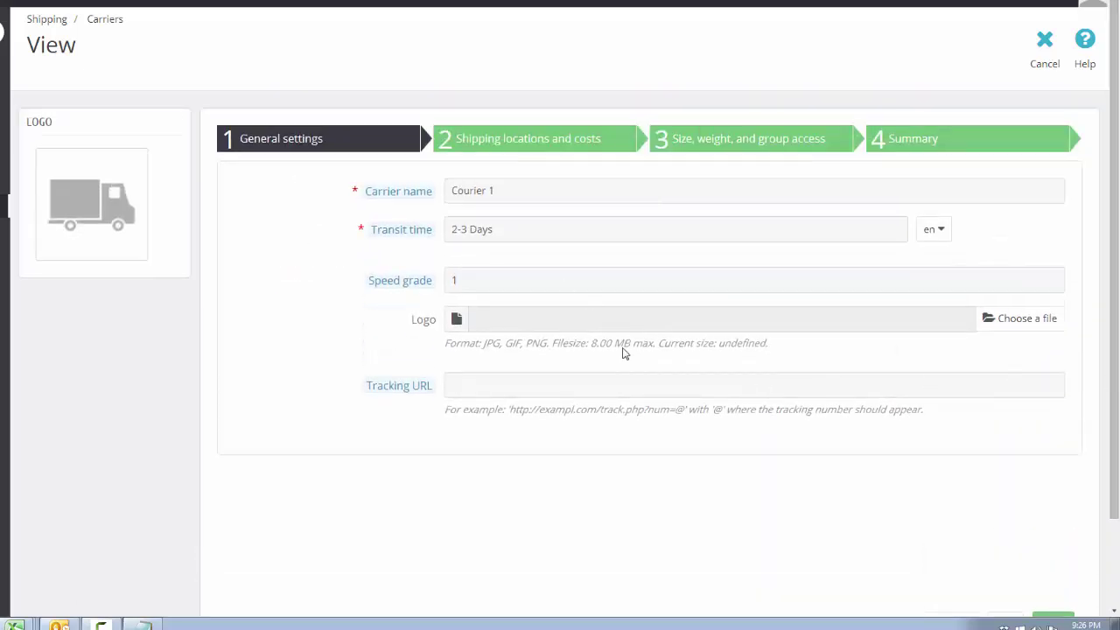
scroll(1108, 525, down, 2)
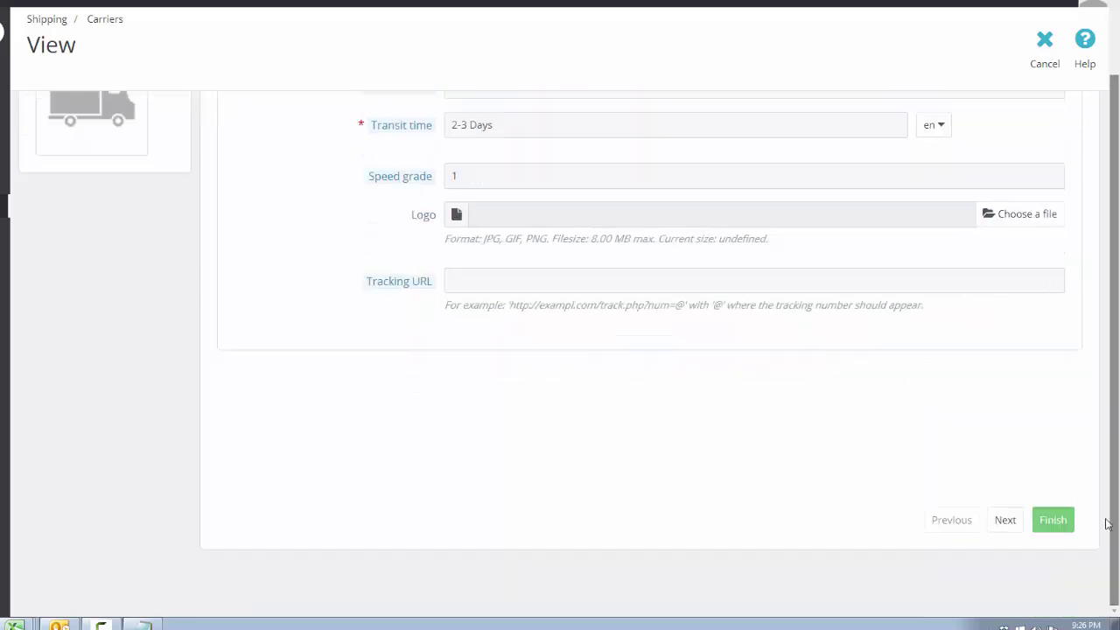
click(1006, 521)
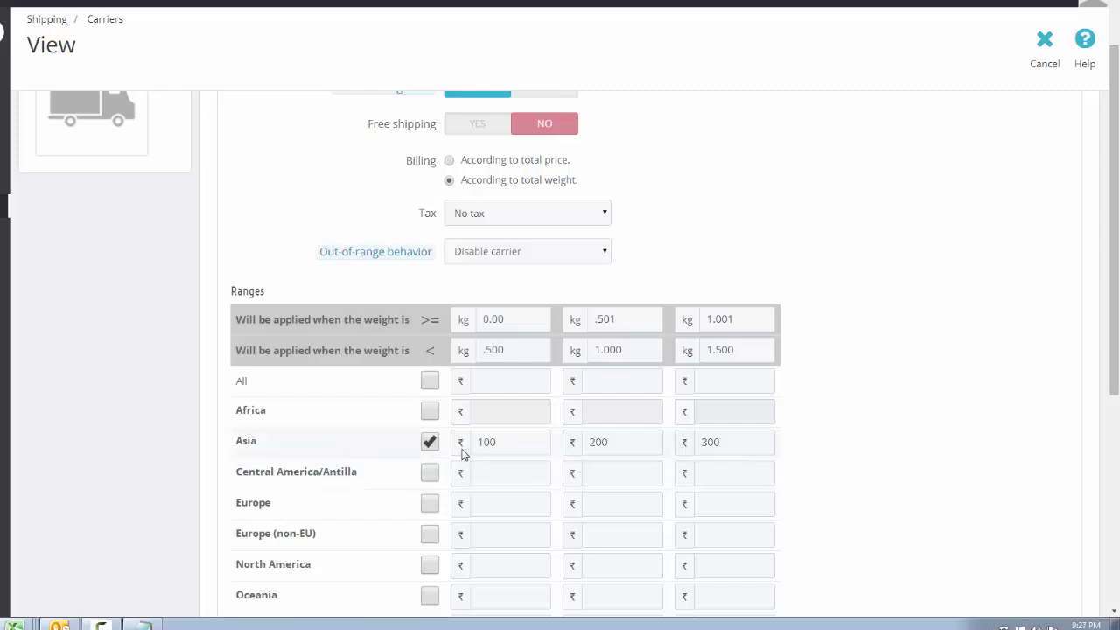
- Select the Central America/Antilla delivery zone and deselect Asia
drag(464, 453, 447, 448)
drag(470, 355, 459, 351)
scroll(1113, 277, up, 2)
scroll(1112, 278, down, 2)
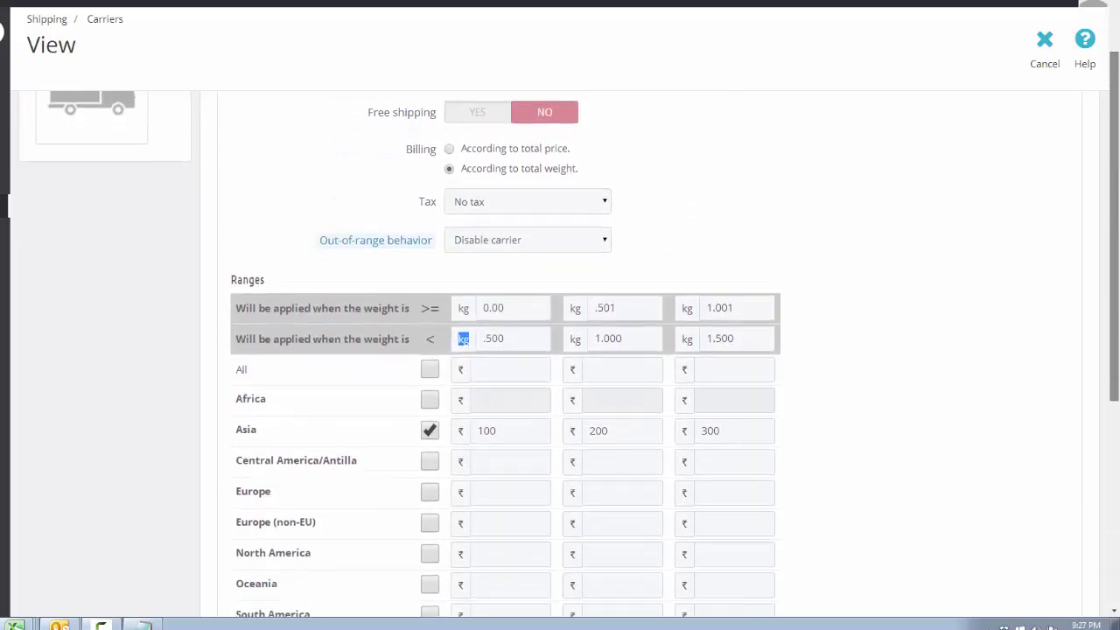
scroll(455, 367, down, 2)
scroll(475, 392, up, 1)
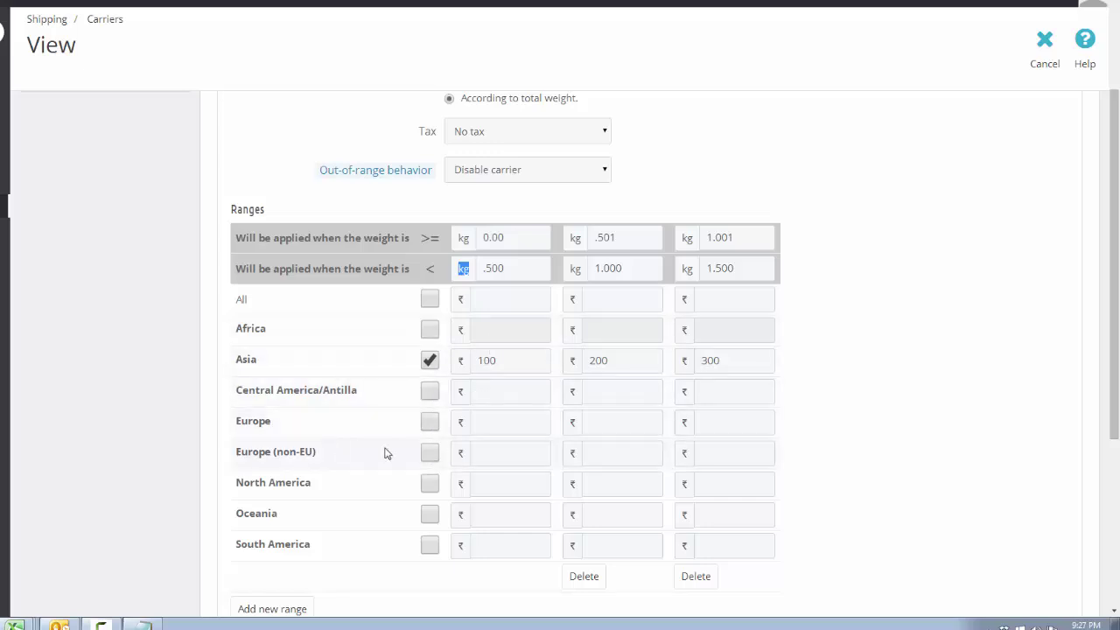
click(431, 394)
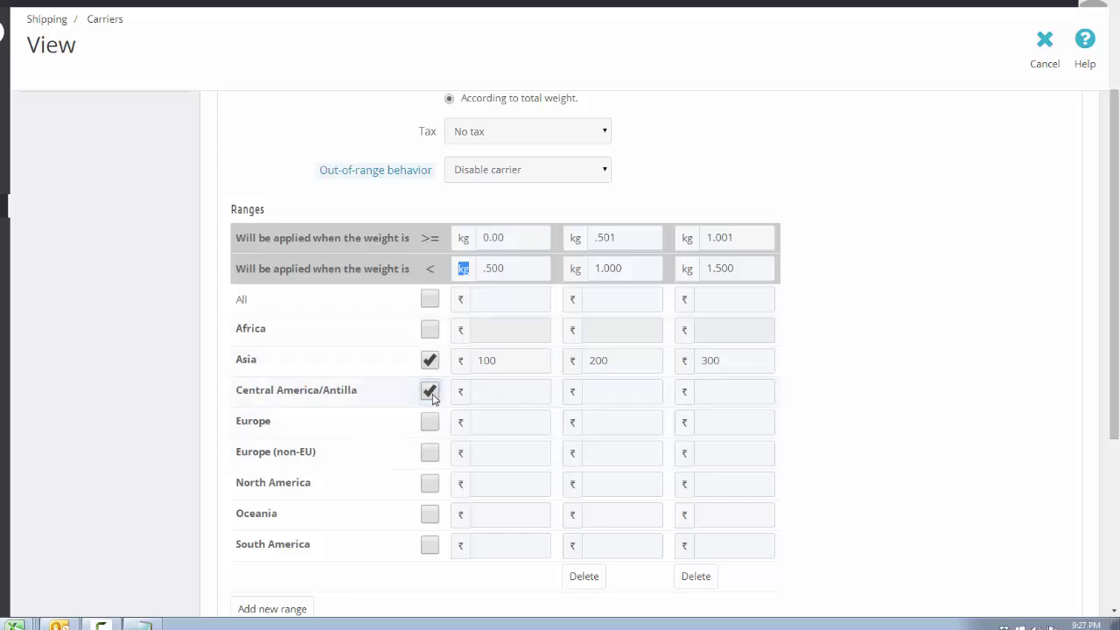
click(430, 362)
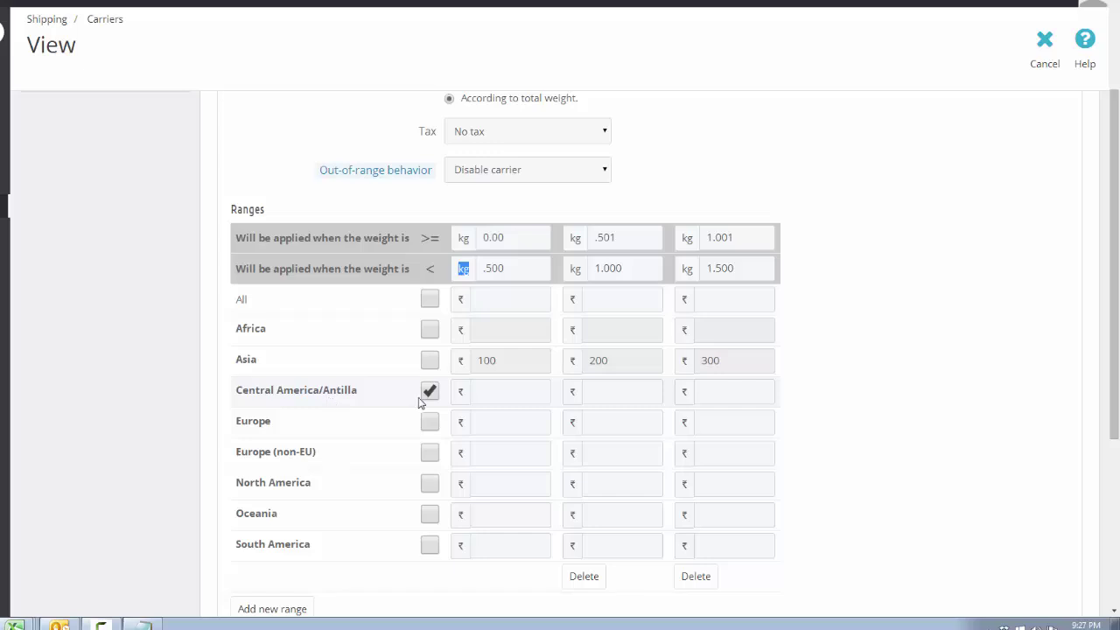
- Examine the Central America/Antilla price fields against the weight ranges
drag(496, 360, 480, 360)
drag(470, 269, 447, 279)
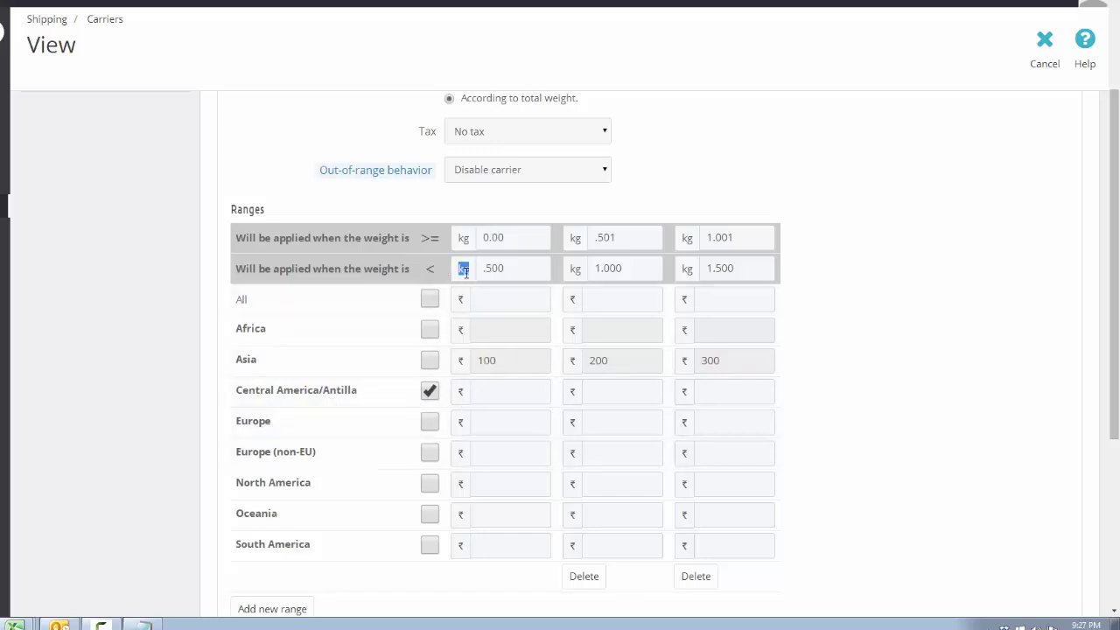
drag(1115, 372, 1117, 413)
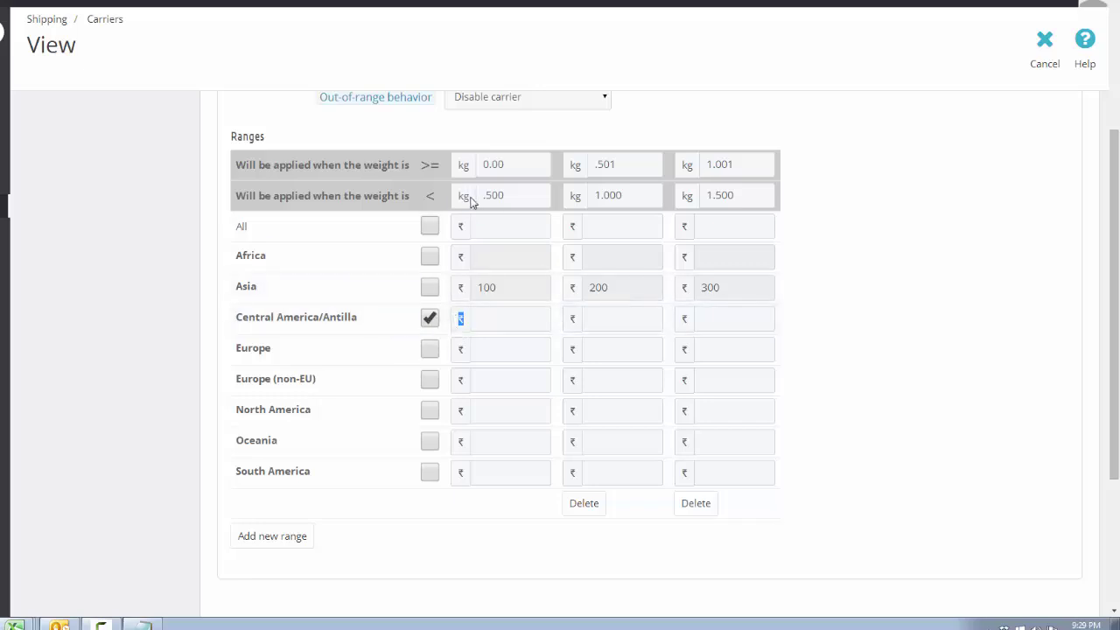
double_click(460, 319)
mouse_move(1111, 256)
mouse_down()
mouse_move(1112, 134)
mouse_move(1118, 256)
mouse_up()
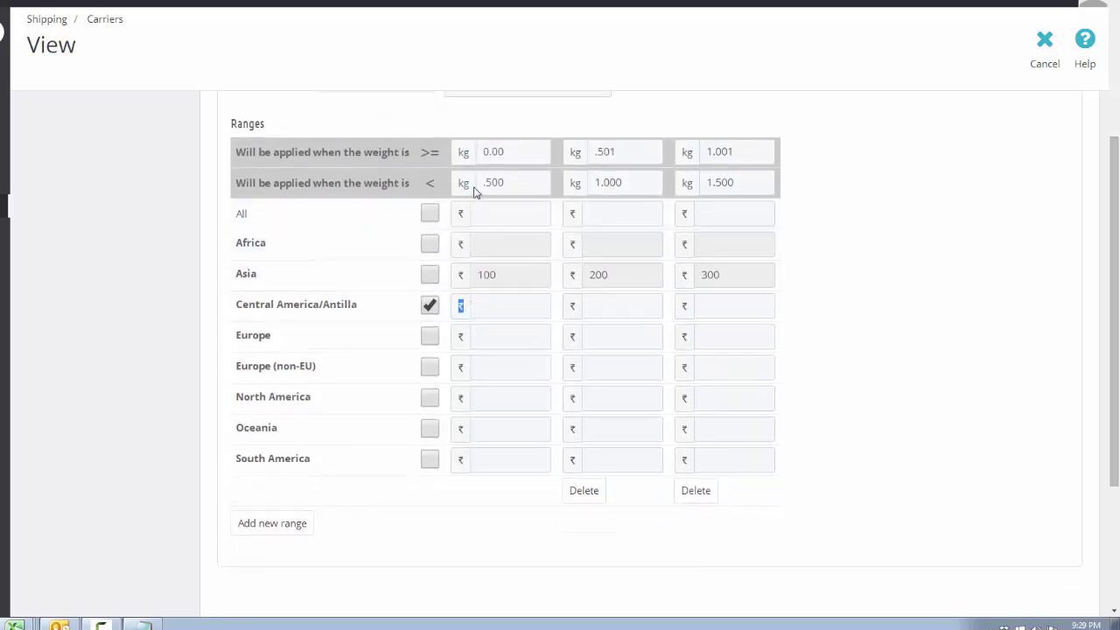
drag(1113, 310, 1118, 337)
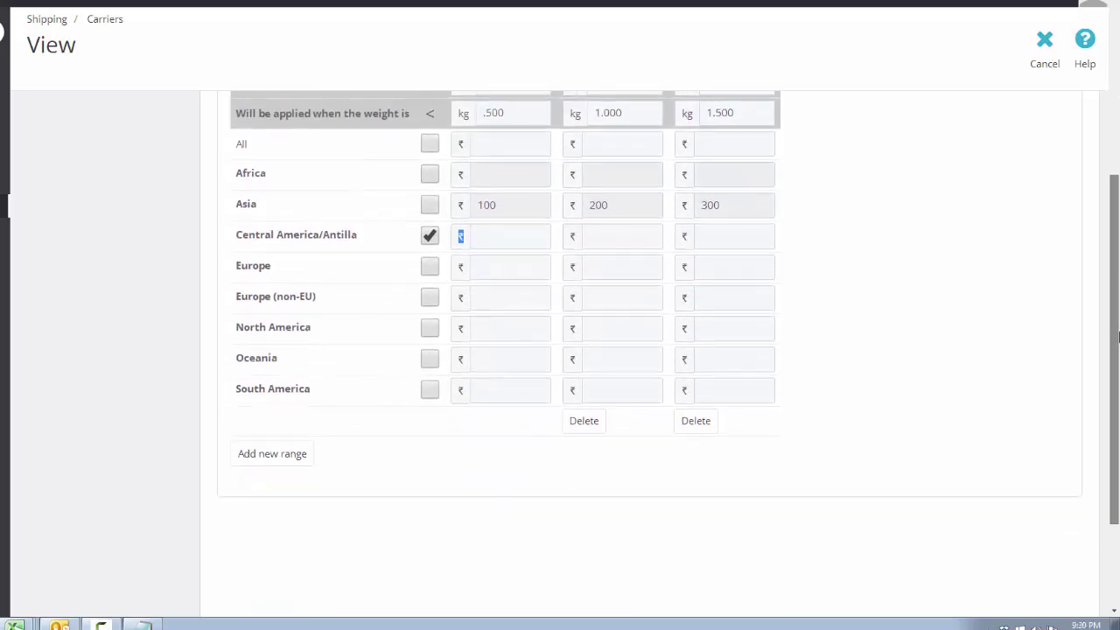
- Advance through the size and weight stage to the summary and finish creating the carrier
drag(1118, 337, 1118, 490)
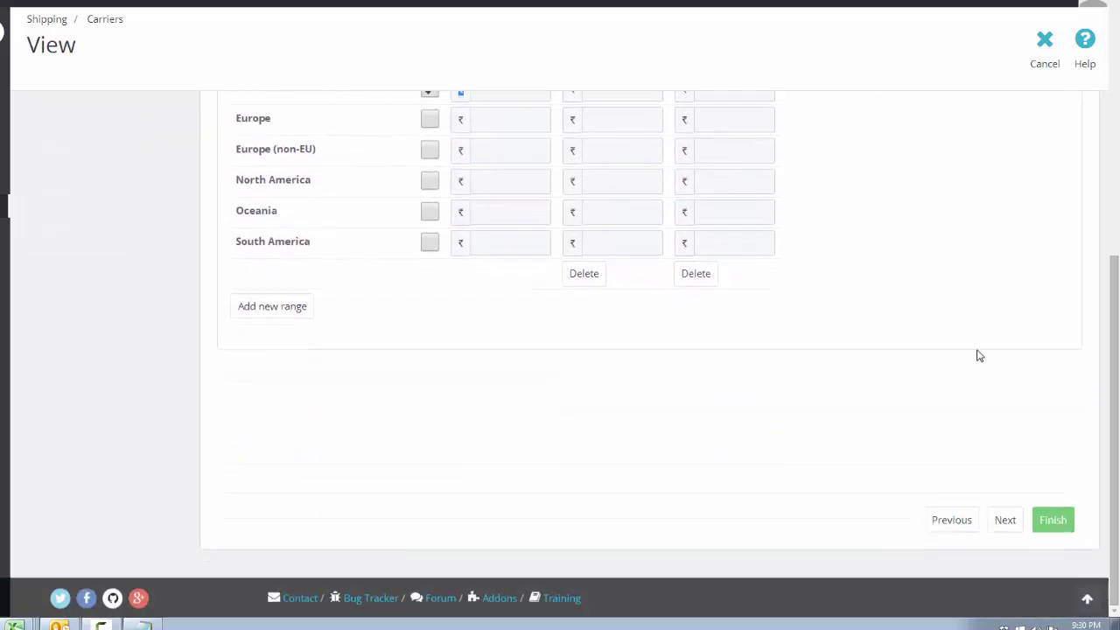
click(1005, 523)
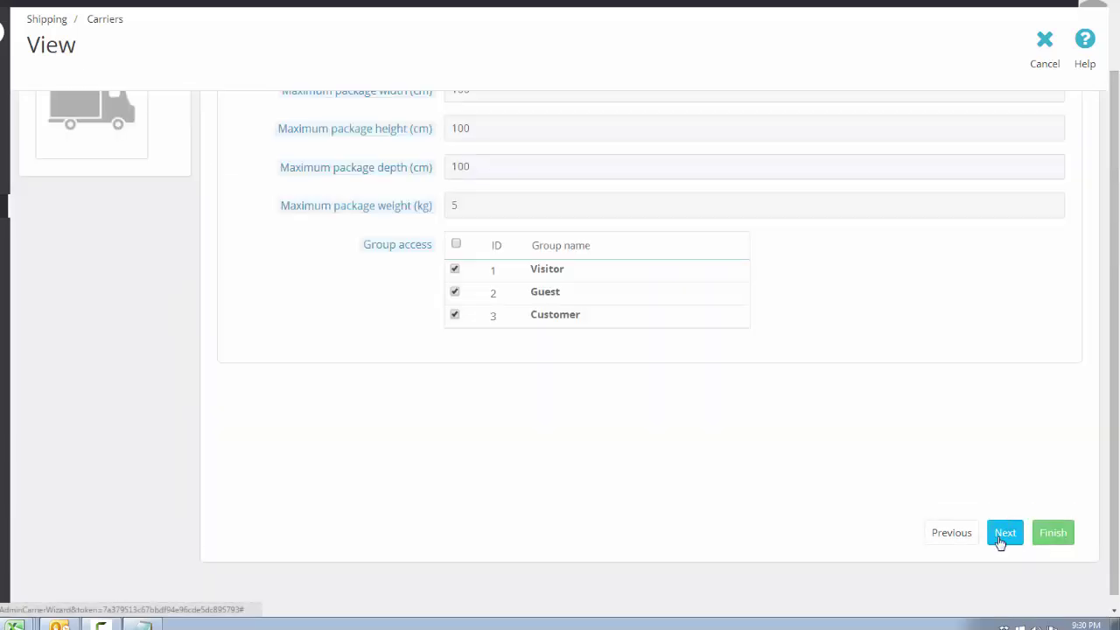
click(1002, 540)
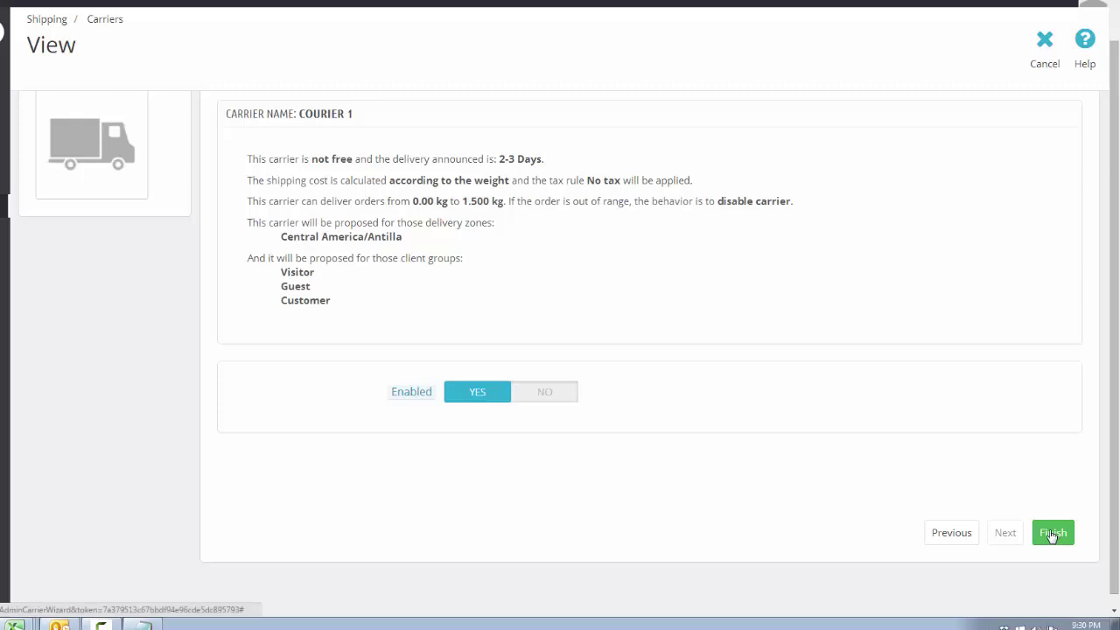
click(1053, 533)
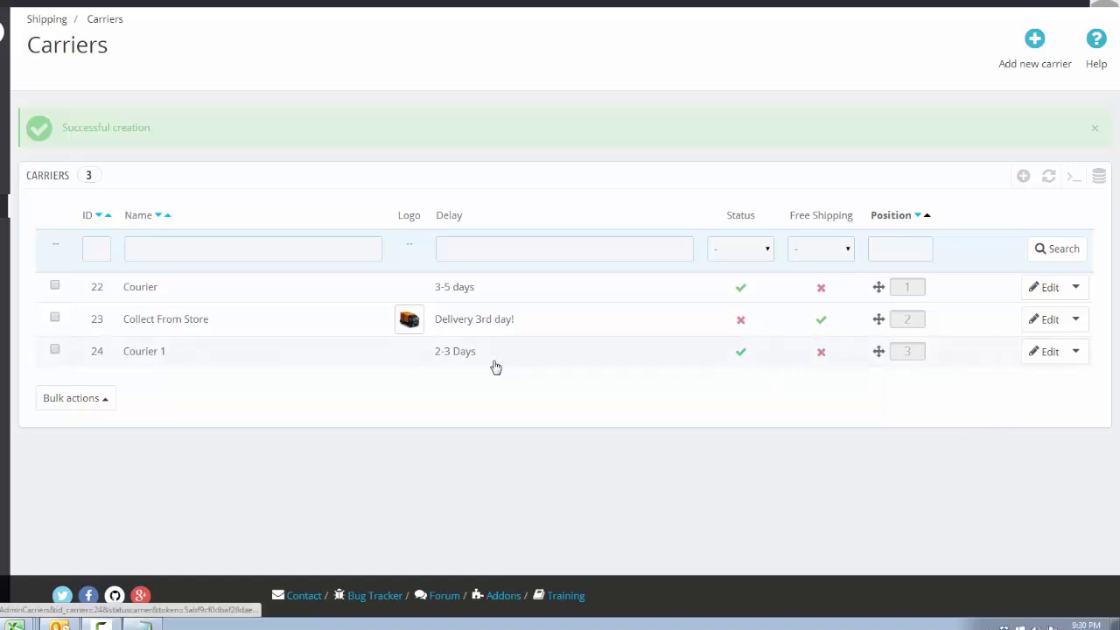
- Disable the Courier 1 carrier in the carriers list
click(741, 355)
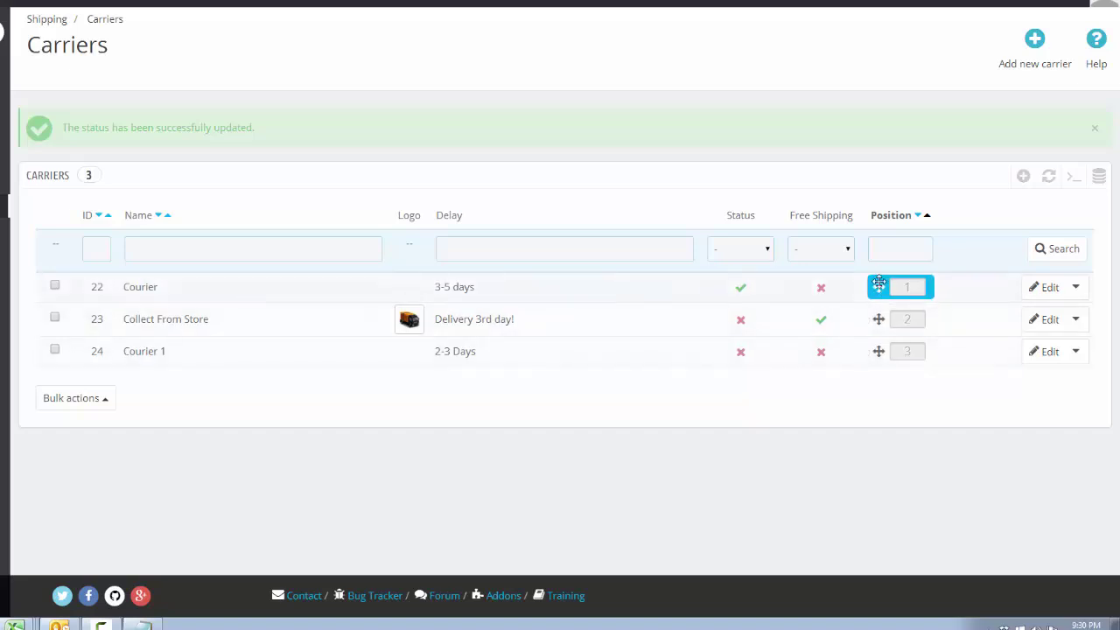
mouse_move(878, 287)
mouse_down()
mouse_move(879, 329)
mouse_move(878, 287)
mouse_up()
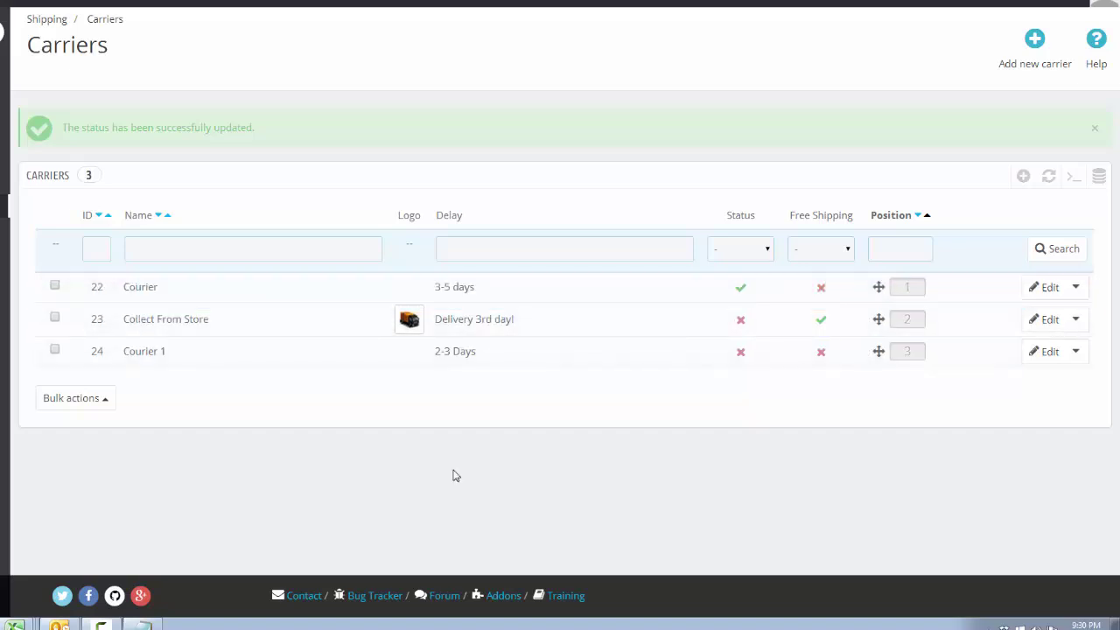